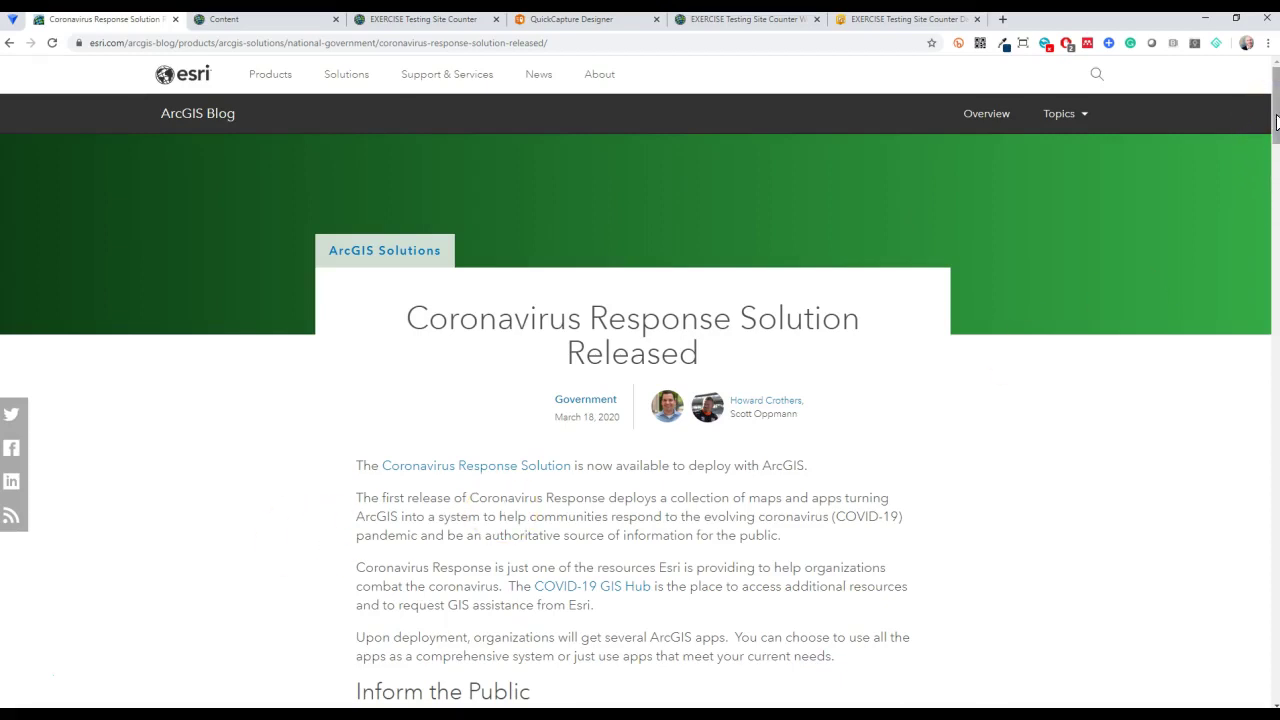
Scroll the Coronavirus Response post down to the Case Reporter form and Community Impact Dashboard.
left_click_drag(1275, 121, 1274, 440)
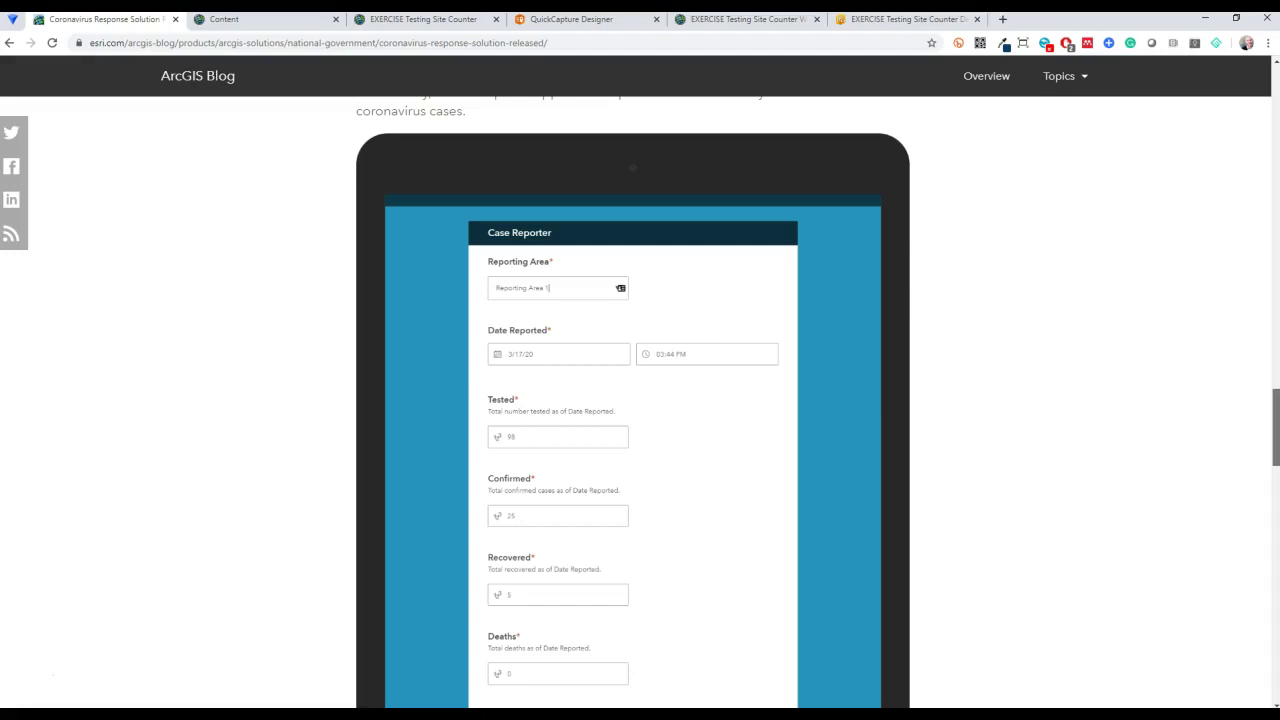
Scroll on to the Testing Sites Locator section, then jump back to the post's top.
left_click_drag(1274, 440, 1274, 362)
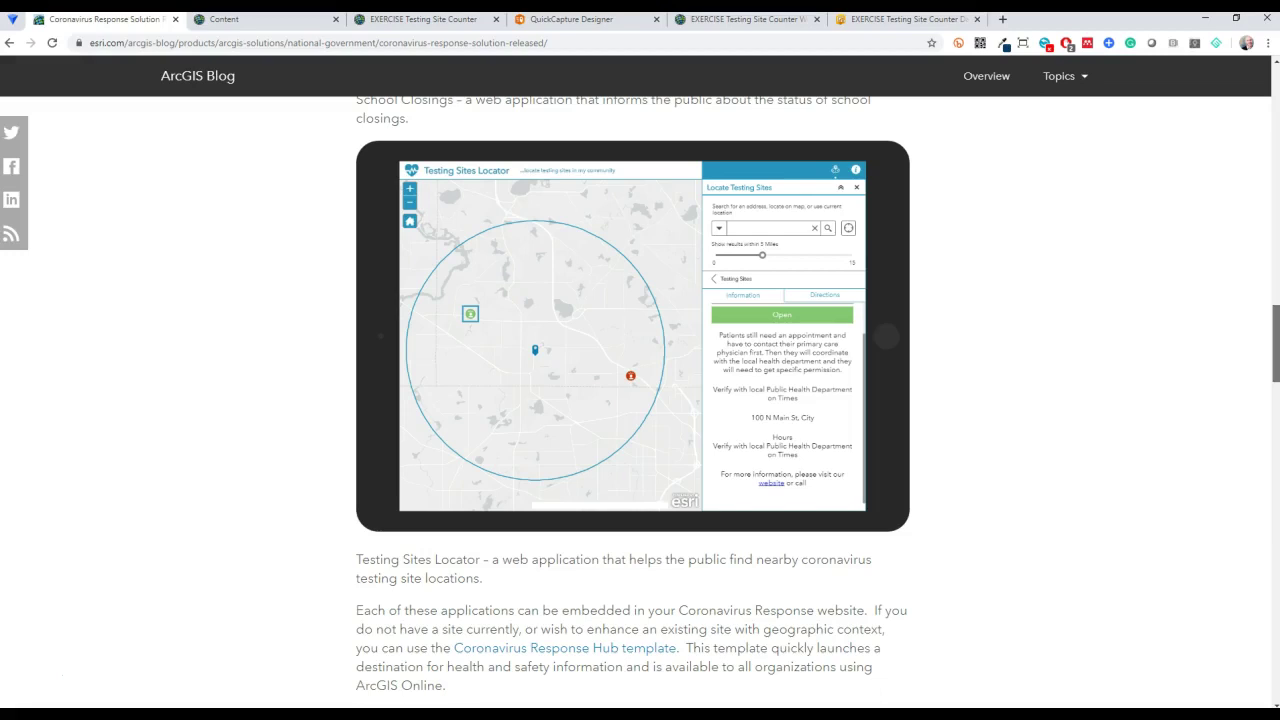
key("Home")
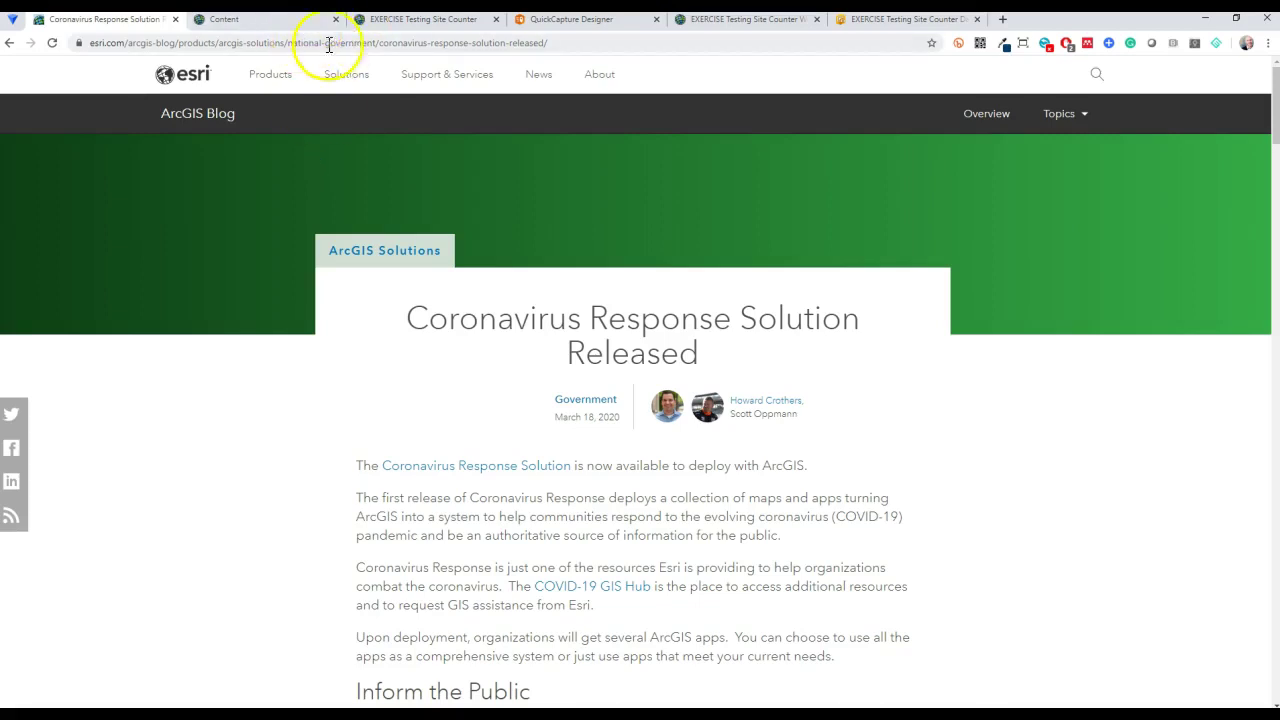
Switch to the QuickCapture Designer tab to show My projects.
left_click(580, 20)
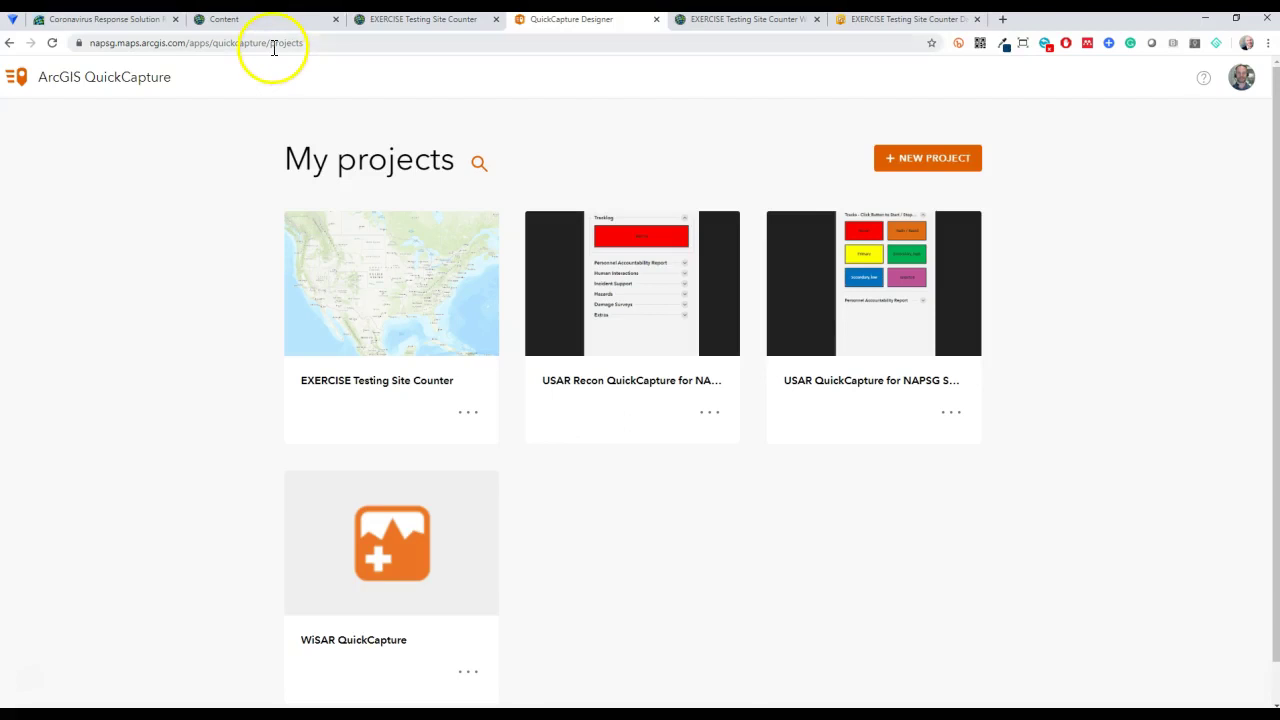
Begin a new feature layer via Content > Create > Build a layer, then cancel it.
left_click(258, 20)
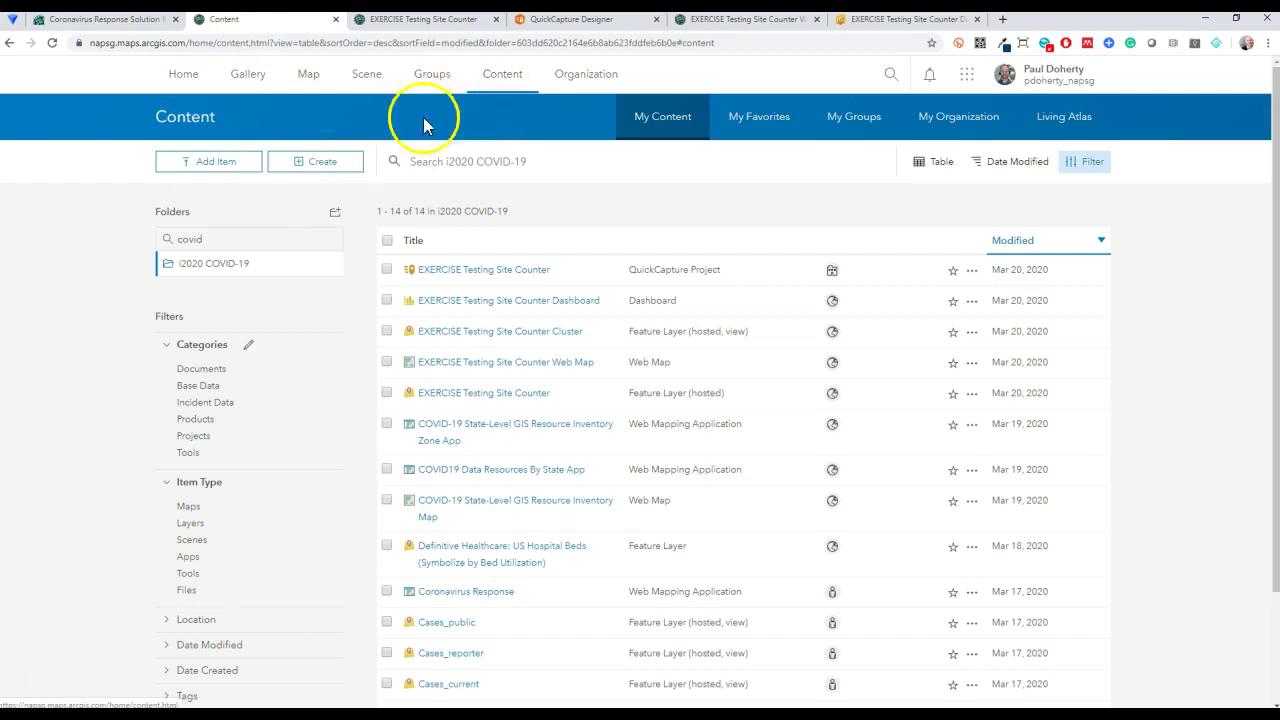
left_click(315, 164)
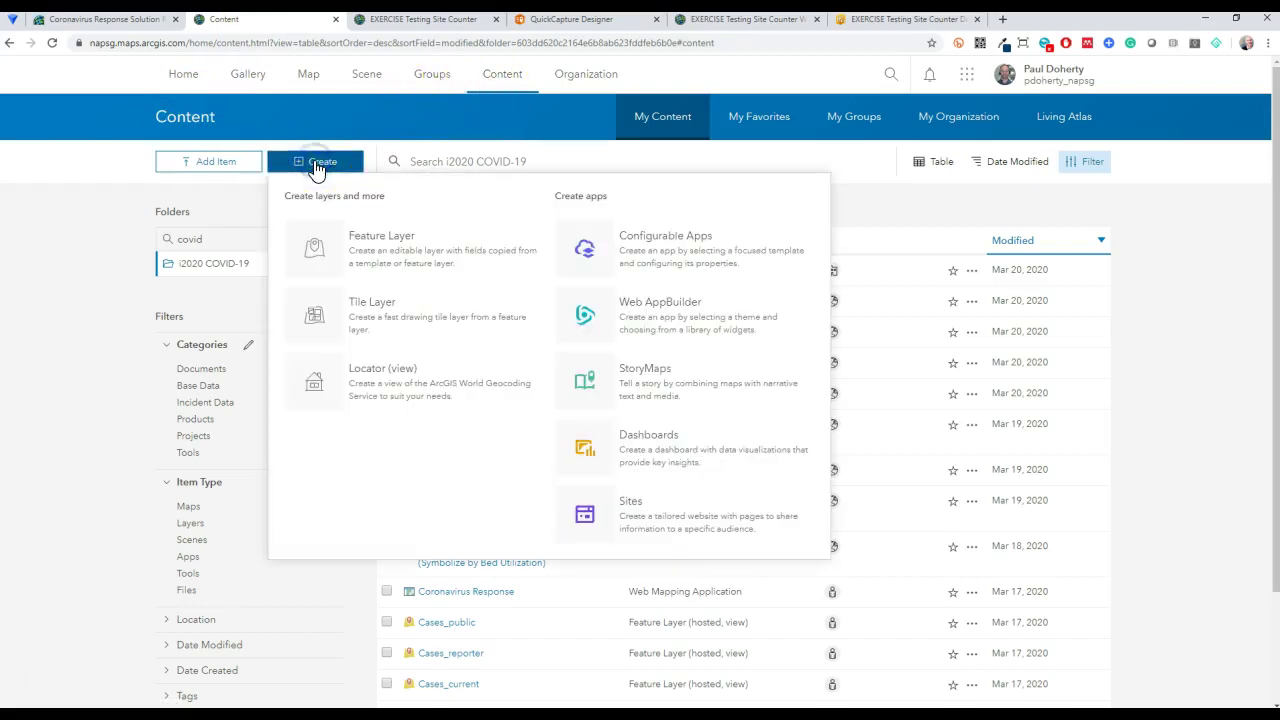
left_click(405, 262)
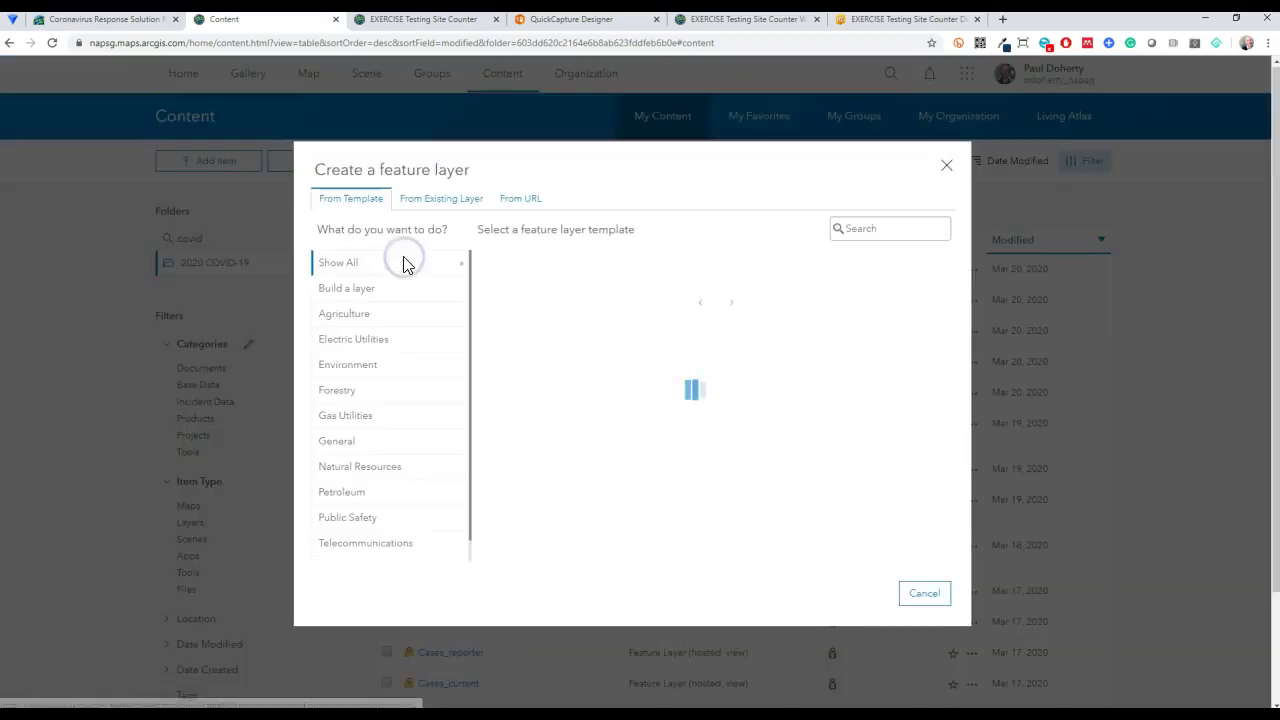
left_click(397, 294)
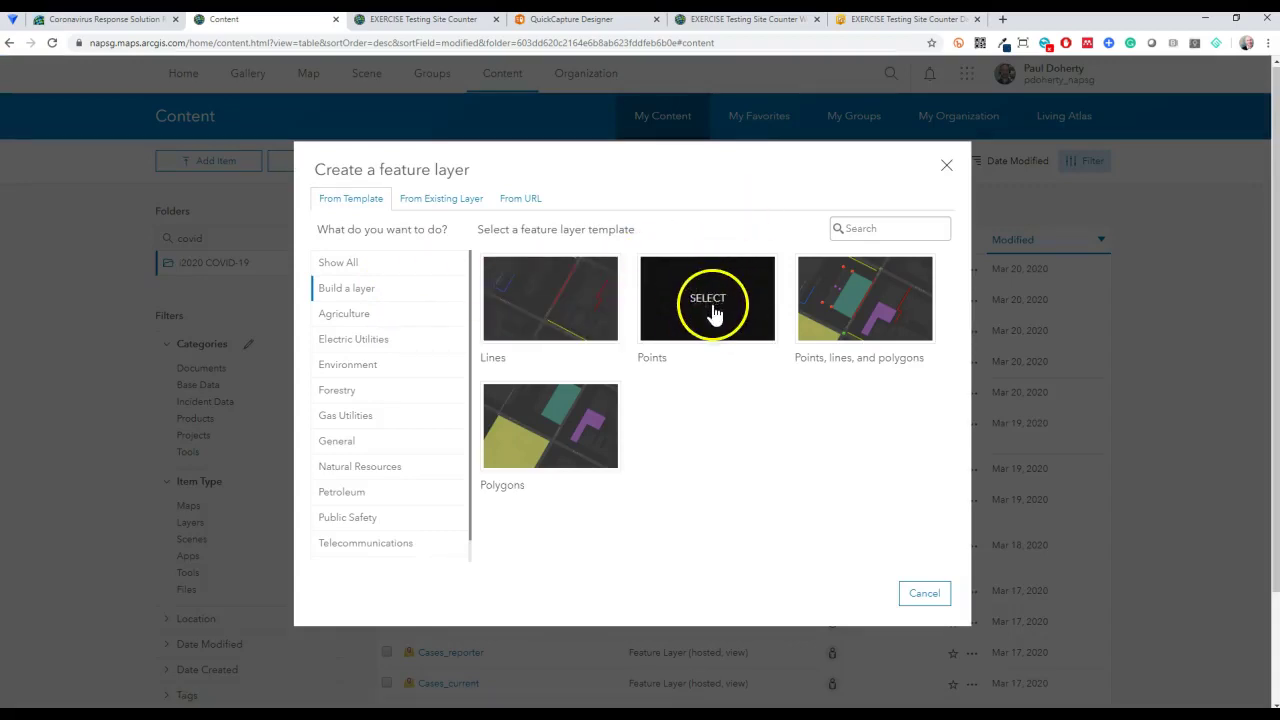
left_click(924, 595)
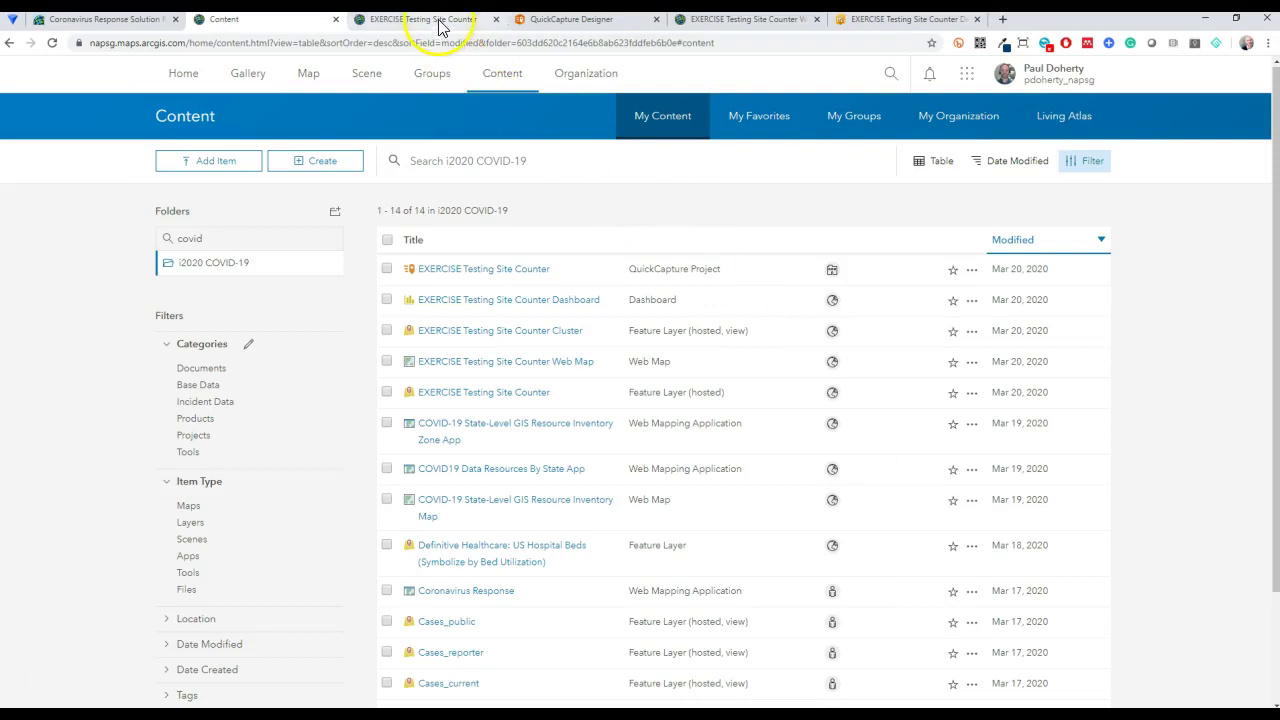
List the EXERCISE Testing Site Counter layer's fields and inspect the Group or Individual field's values.
left_click(440, 22)
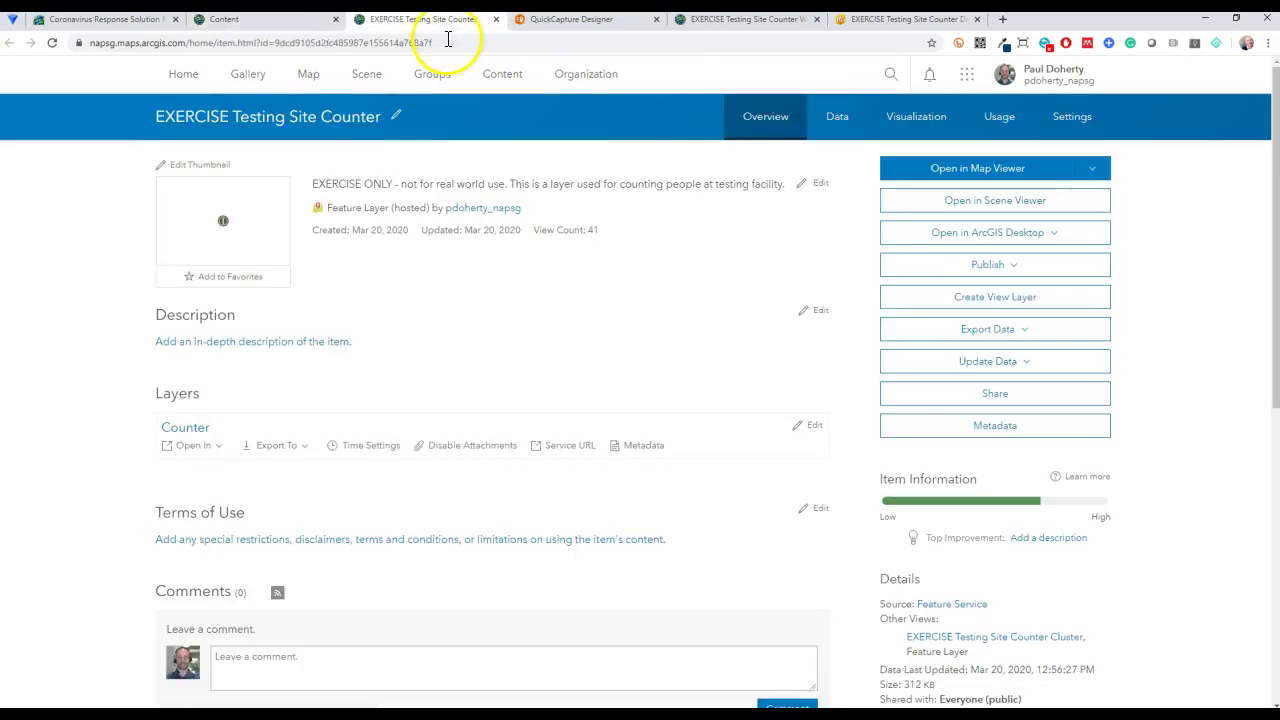
left_click(837, 120)
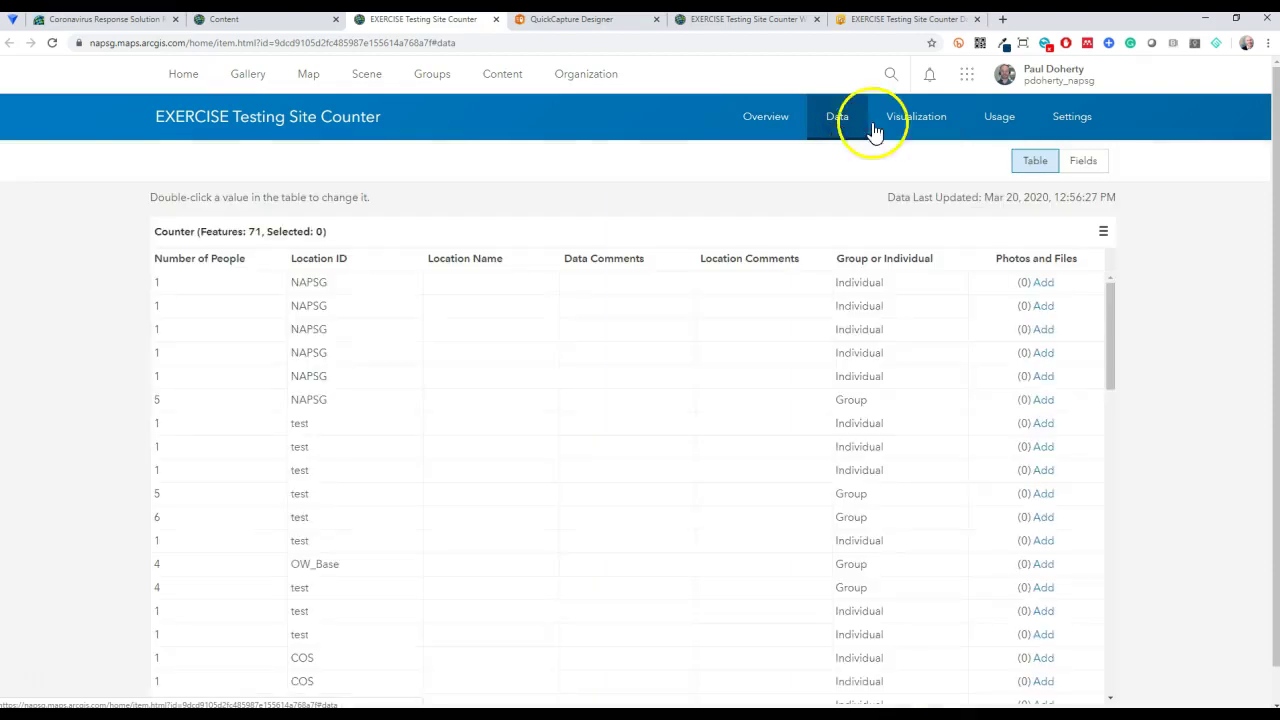
left_click(1083, 162)
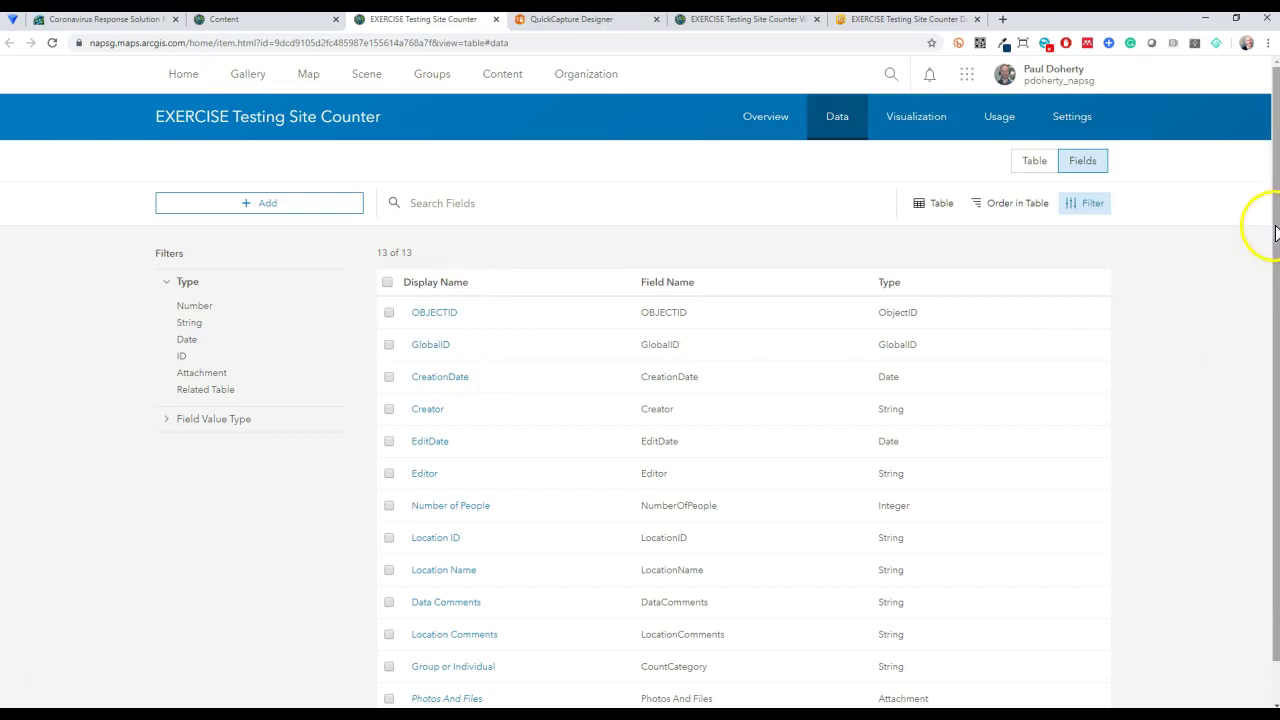
left_click_drag(1272, 225, 1257, 337)
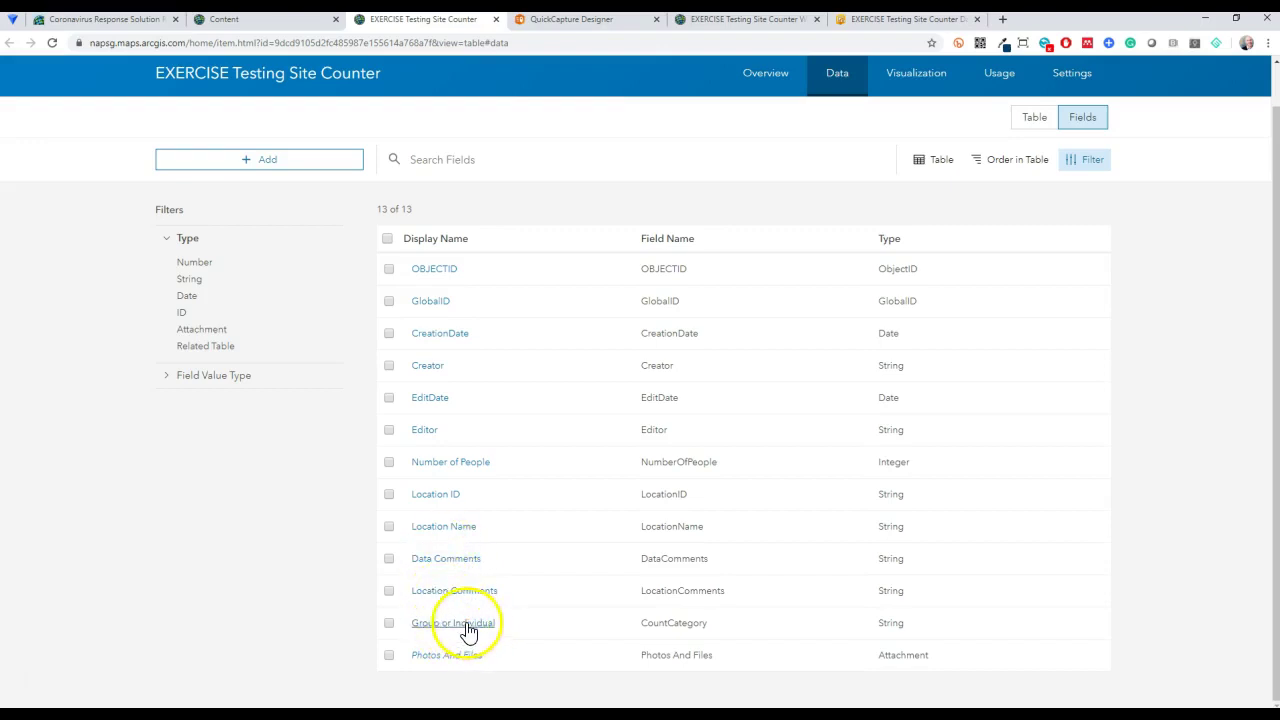
left_click(467, 627)
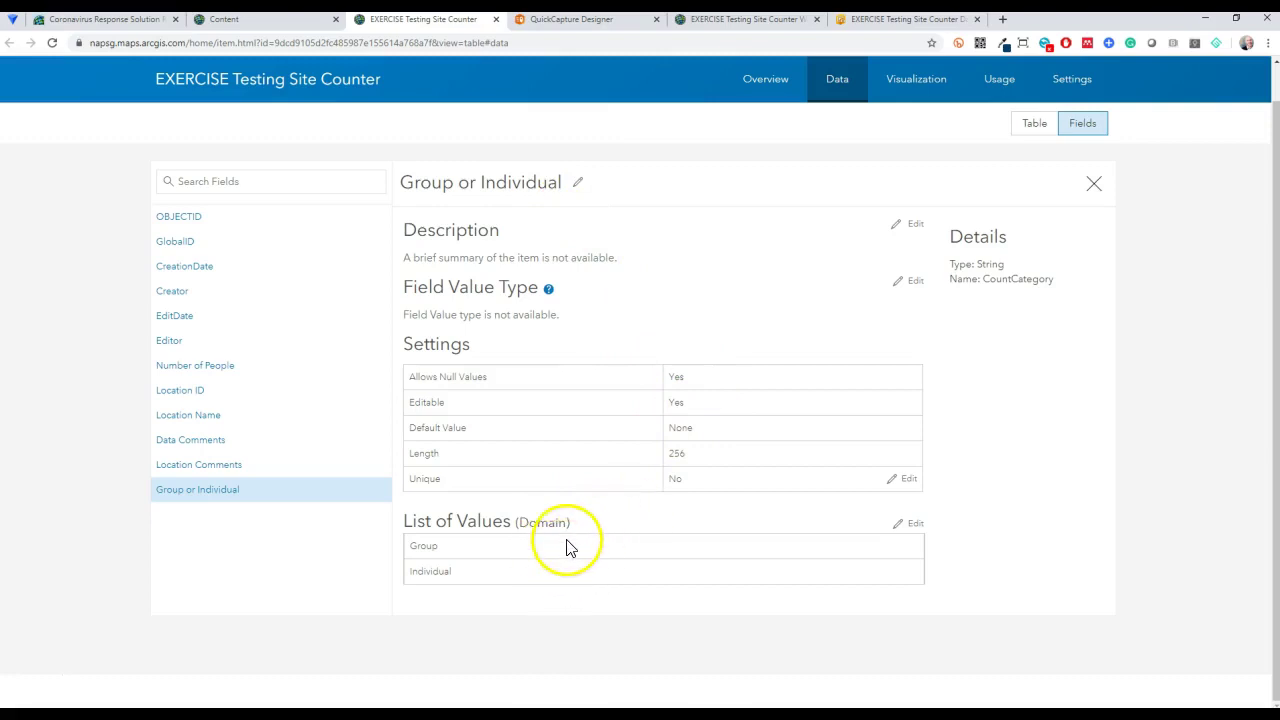
left_click(1094, 184)
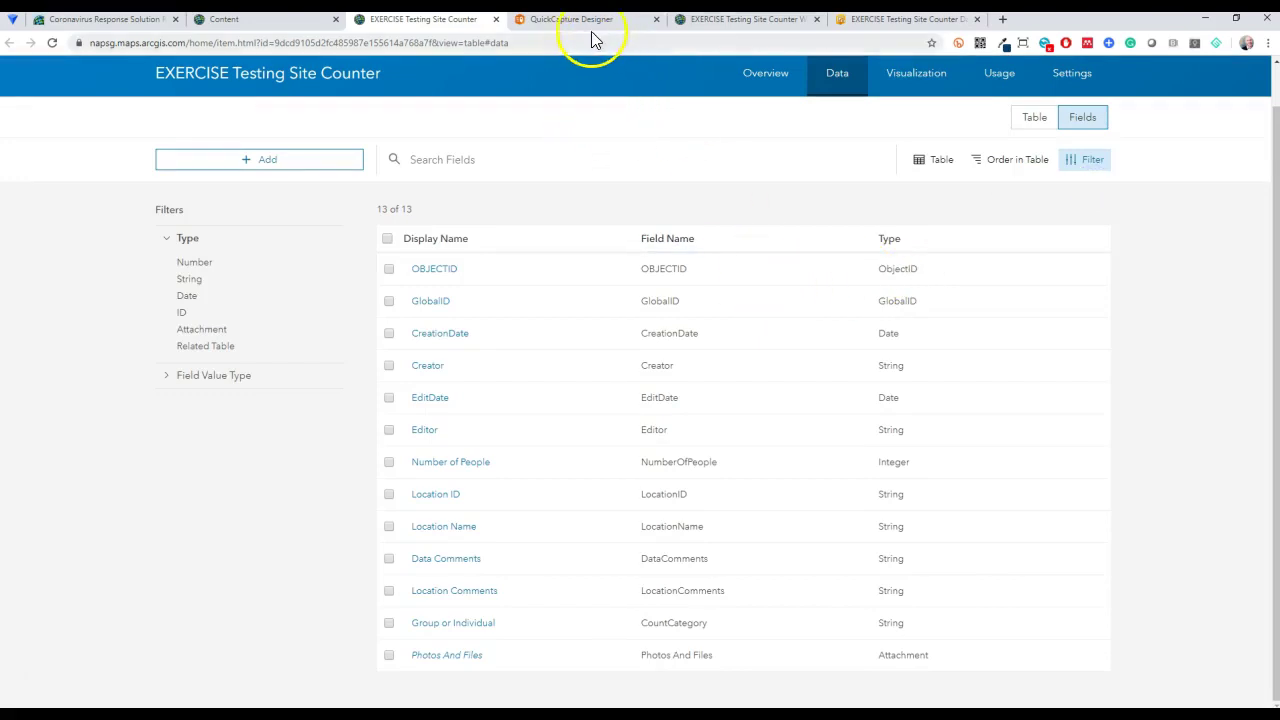
Style the layer's map by the Group or Individual attribute as unique types.
left_click(888, 76)
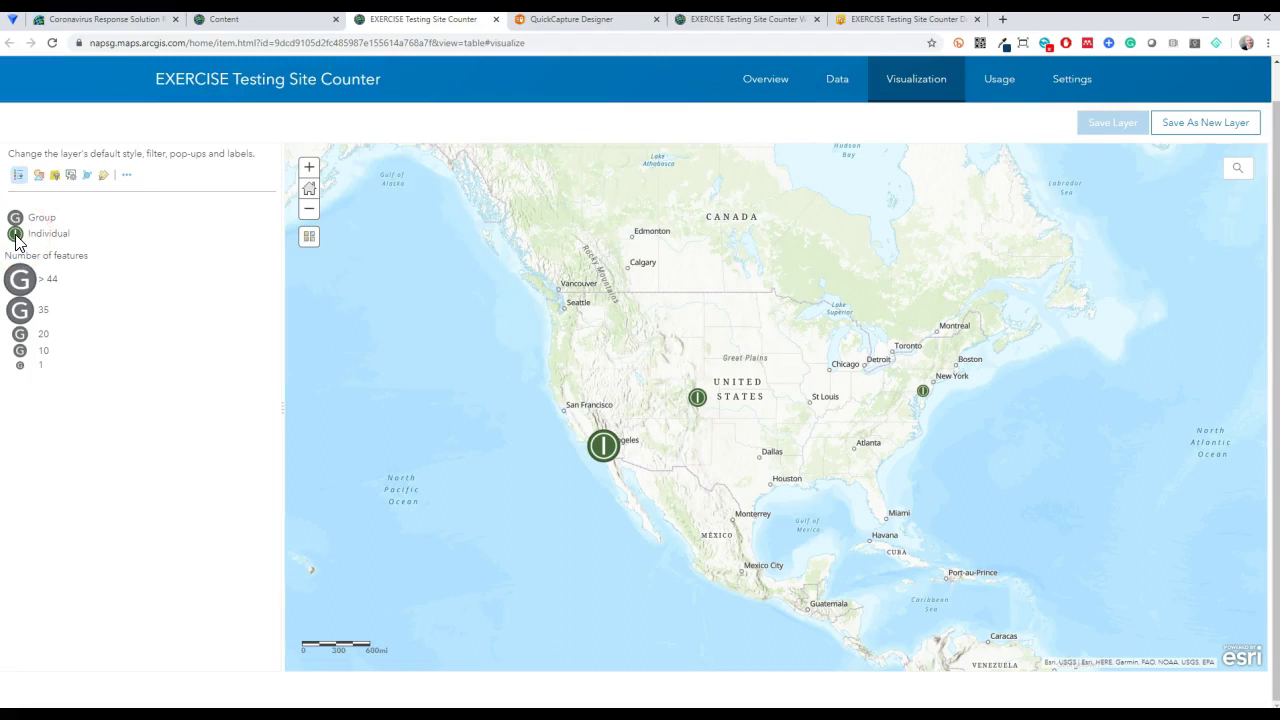
left_click(39, 177)
left_click(241, 190)
left_click(243, 195)
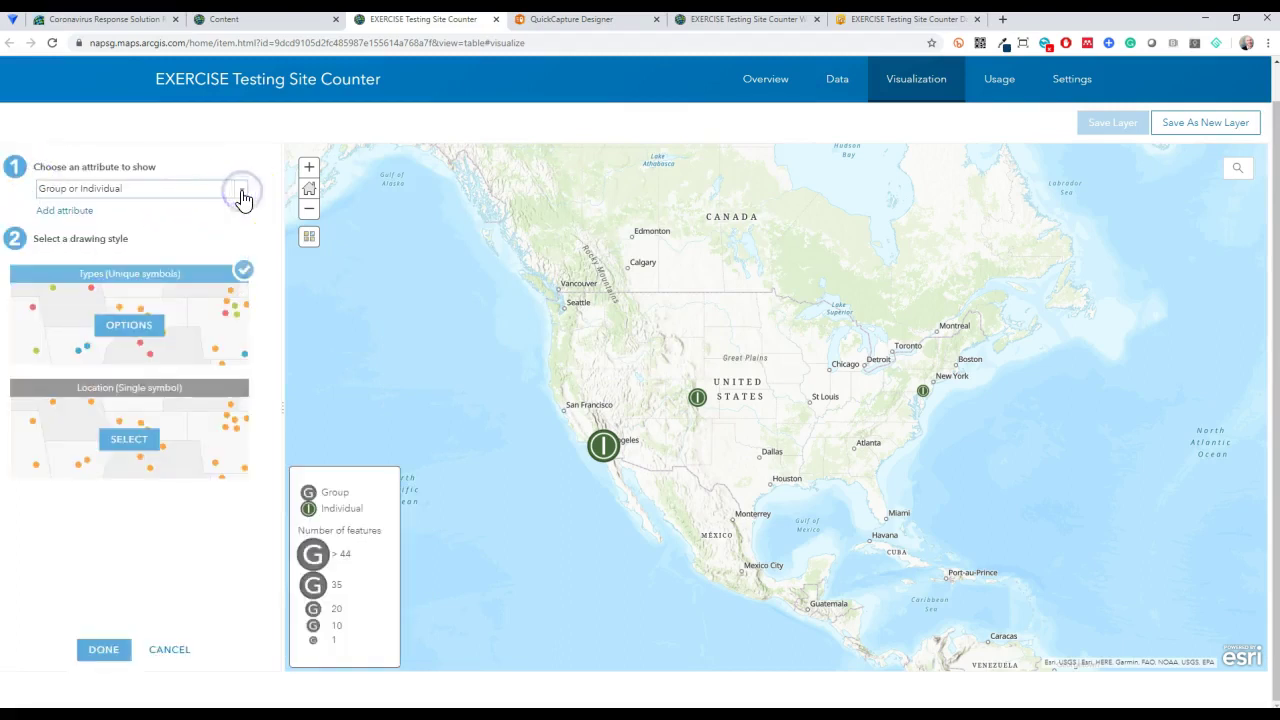
left_click(131, 325)
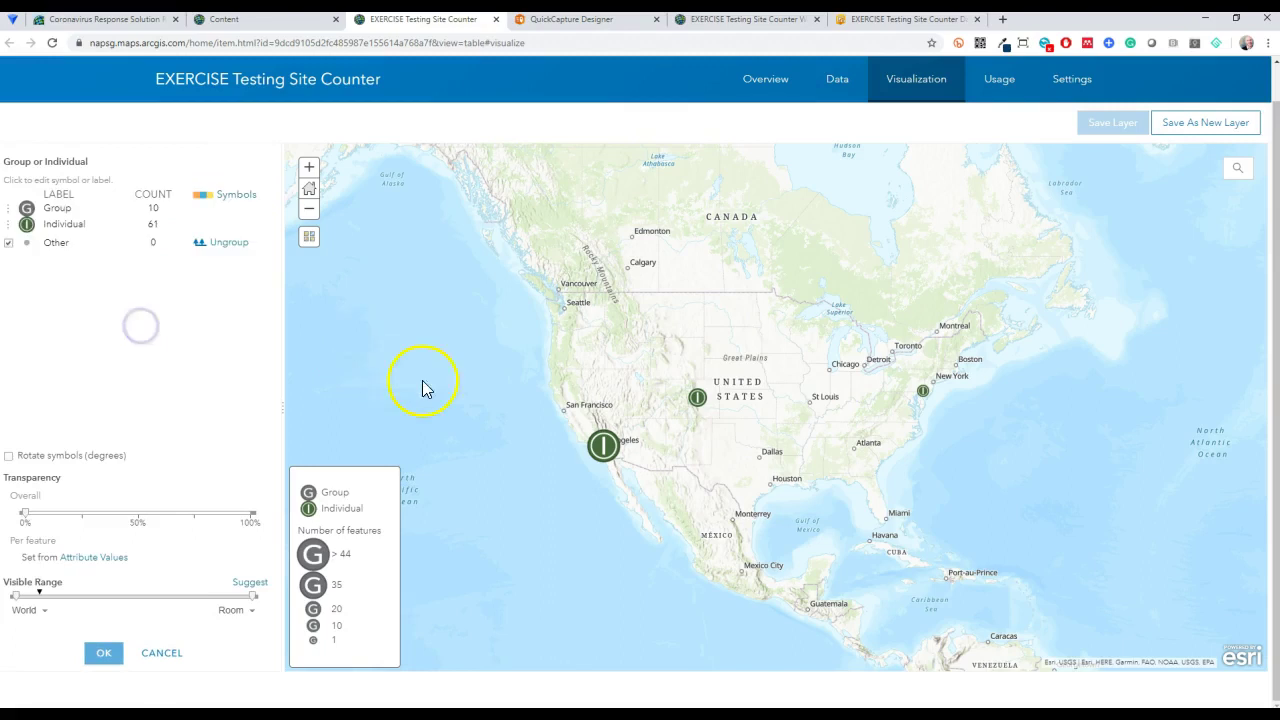
Browse Public Safety symbols for the Group category, then cancel the symbol change.
left_click(27, 208)
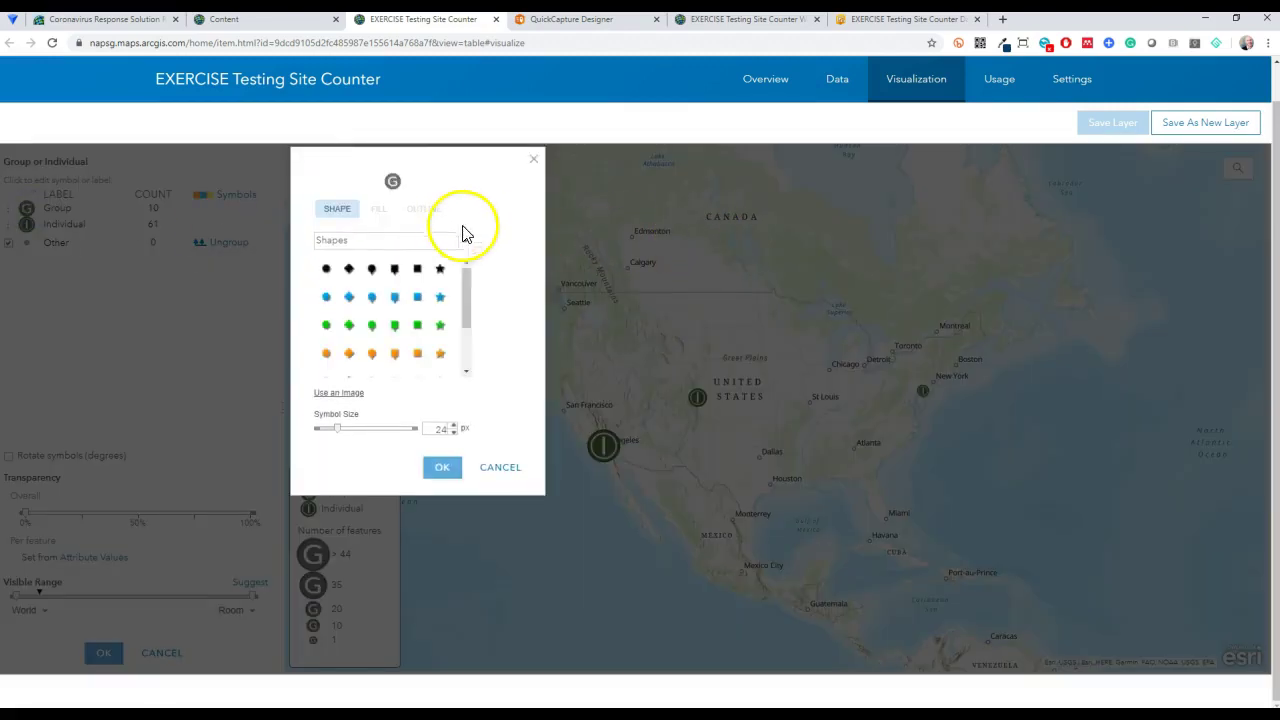
left_click(466, 242)
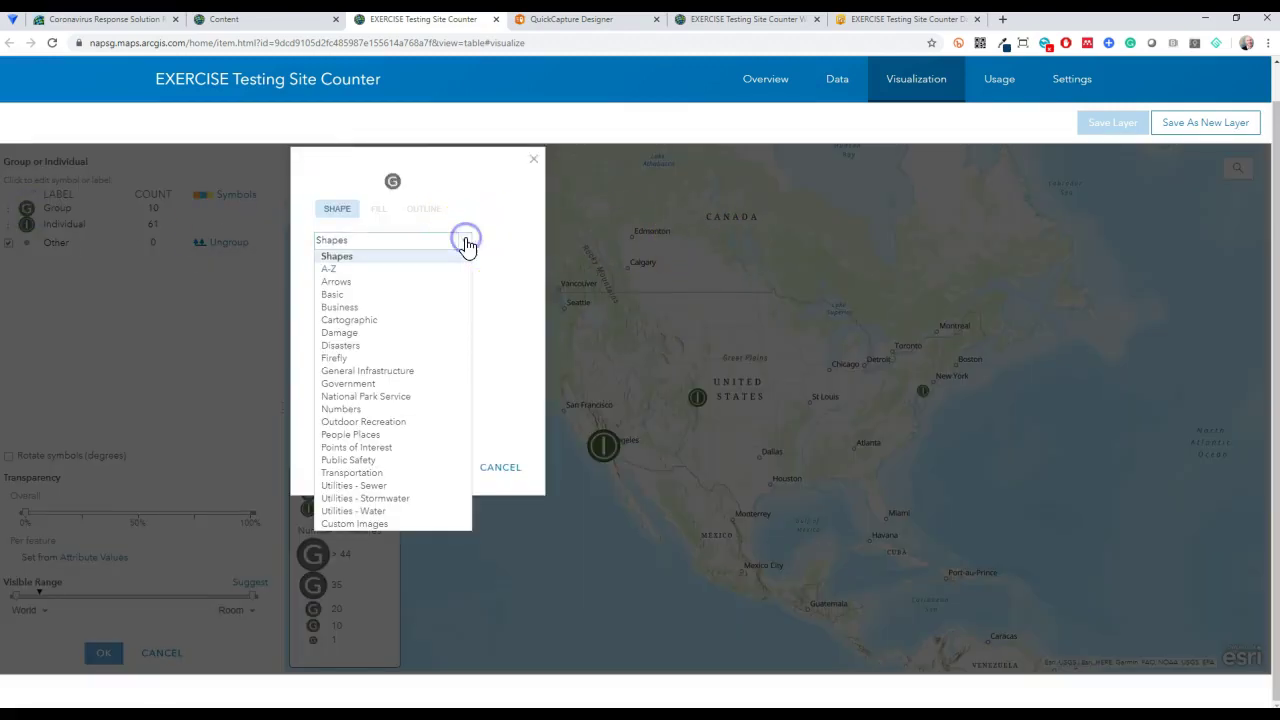
left_click(413, 461)
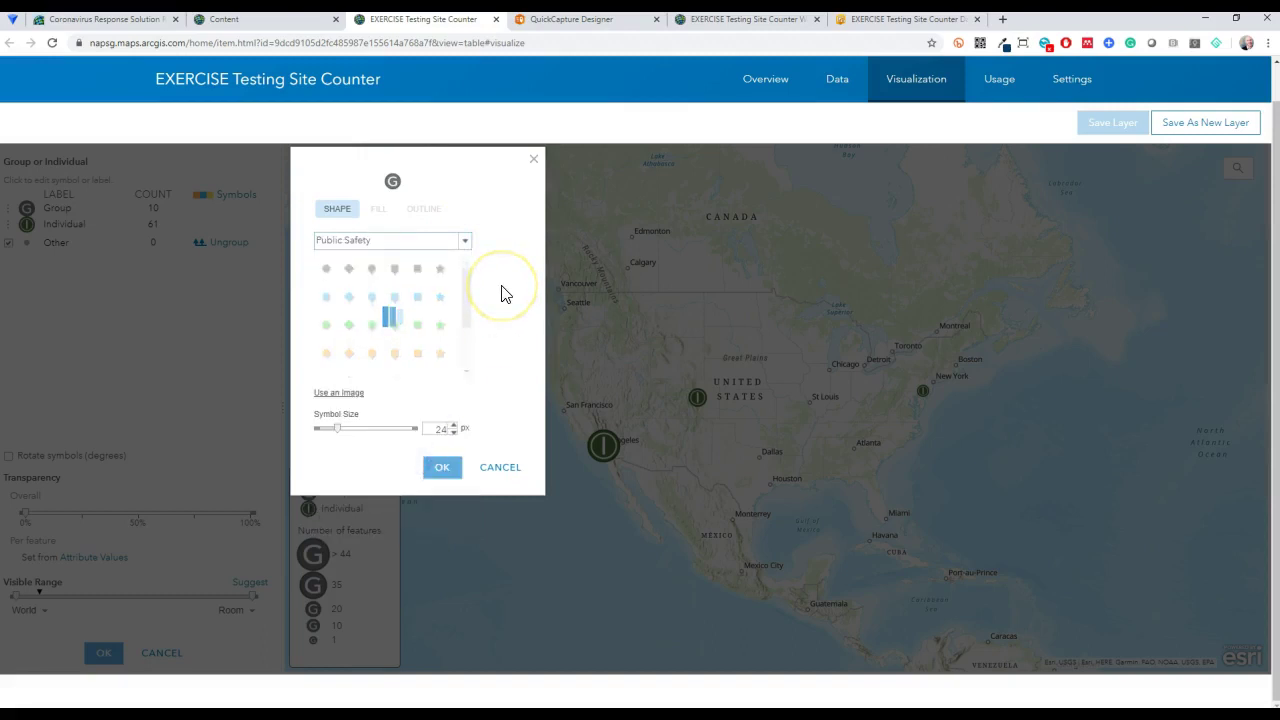
scroll(471, 279, "down", 2)
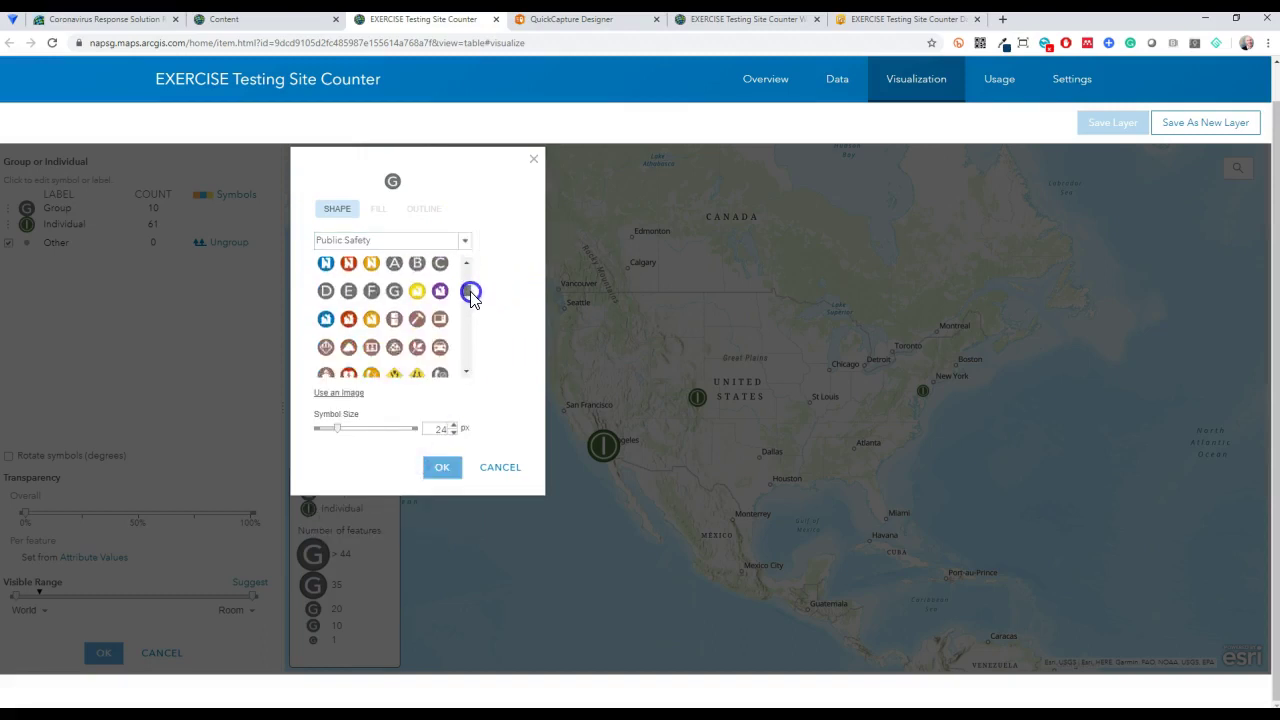
left_click_drag(471, 292, 474, 332)
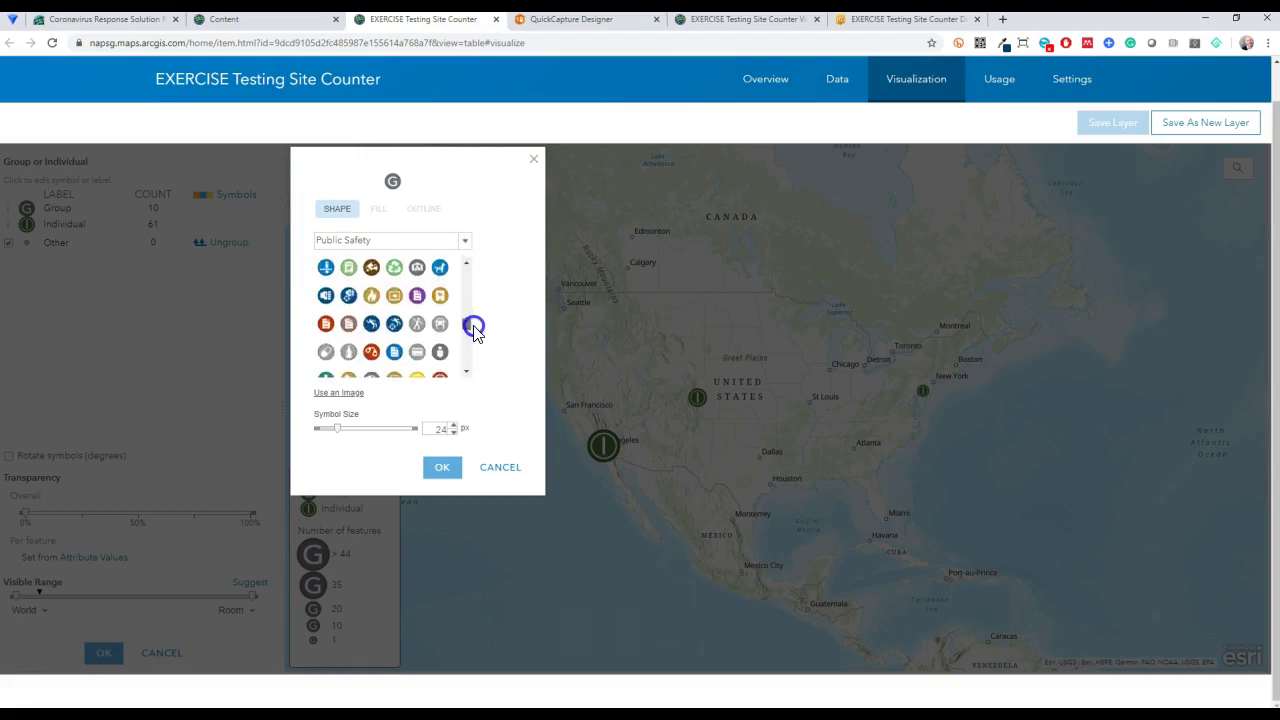
left_click(500, 467)
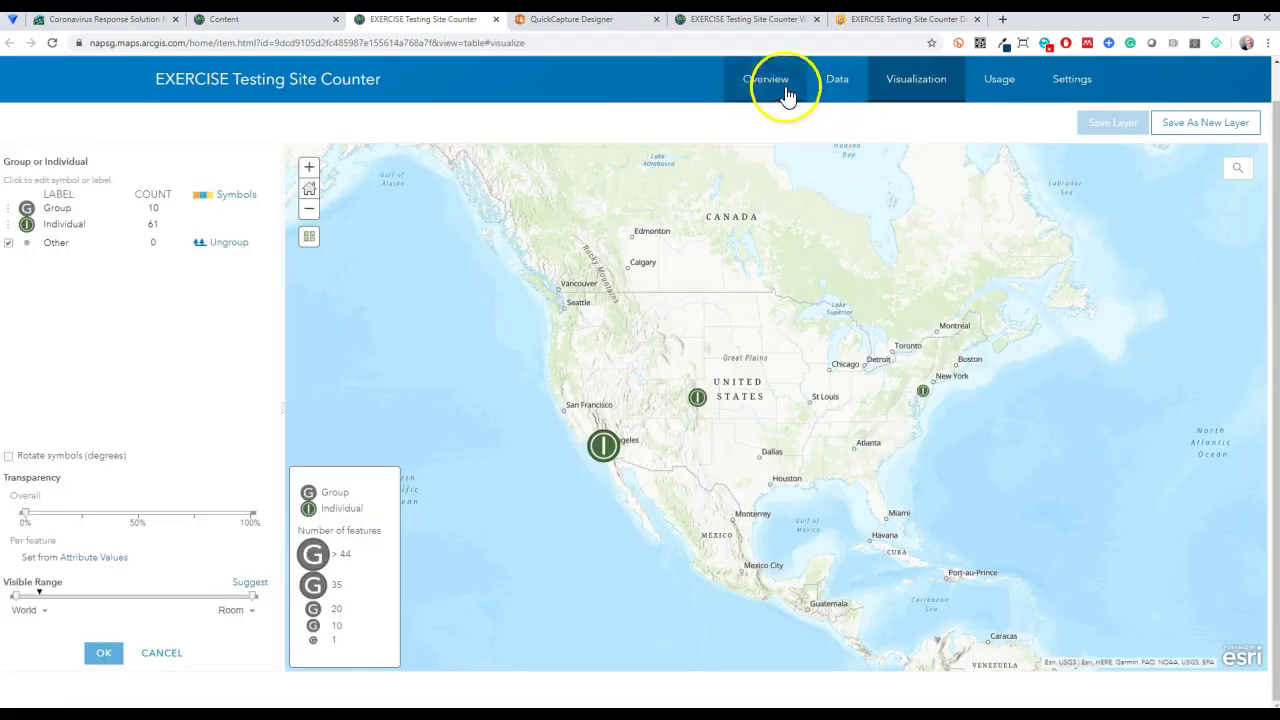
Copy the EXERCISE Testing Site Counter feature layer's service URL from its overview page.
left_click(786, 95)
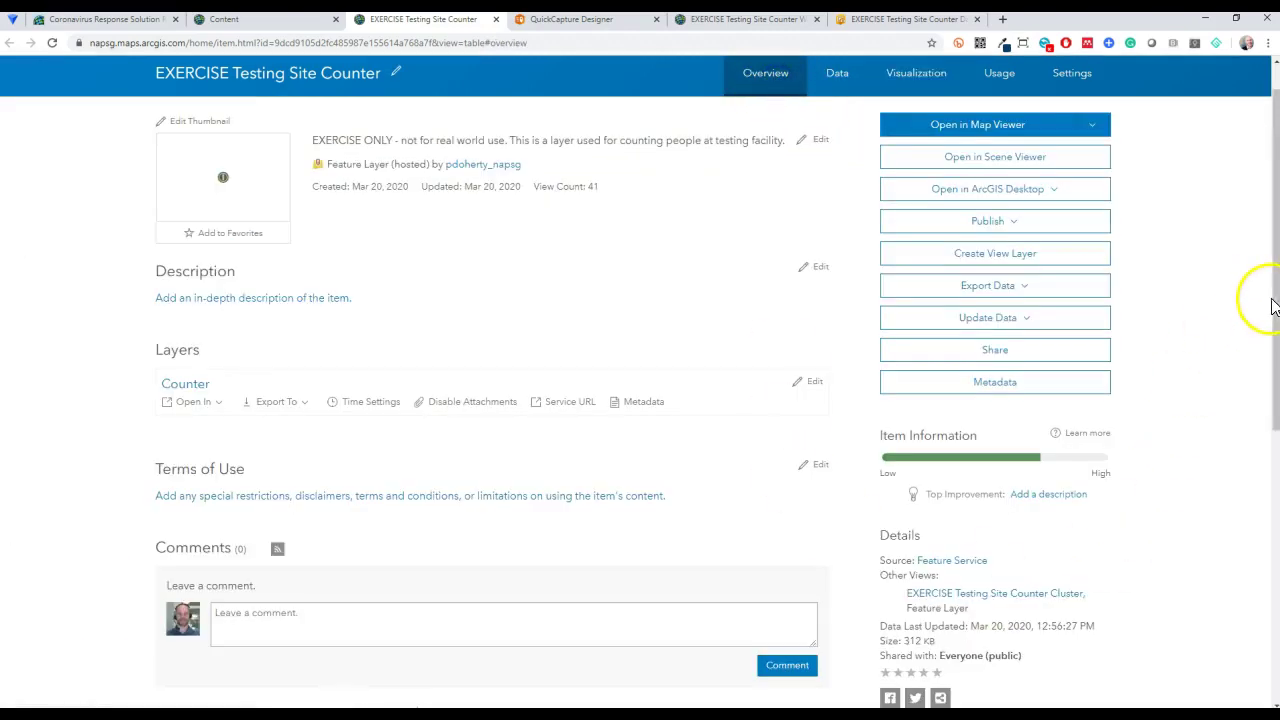
left_click_drag(1275, 305, 1275, 577)
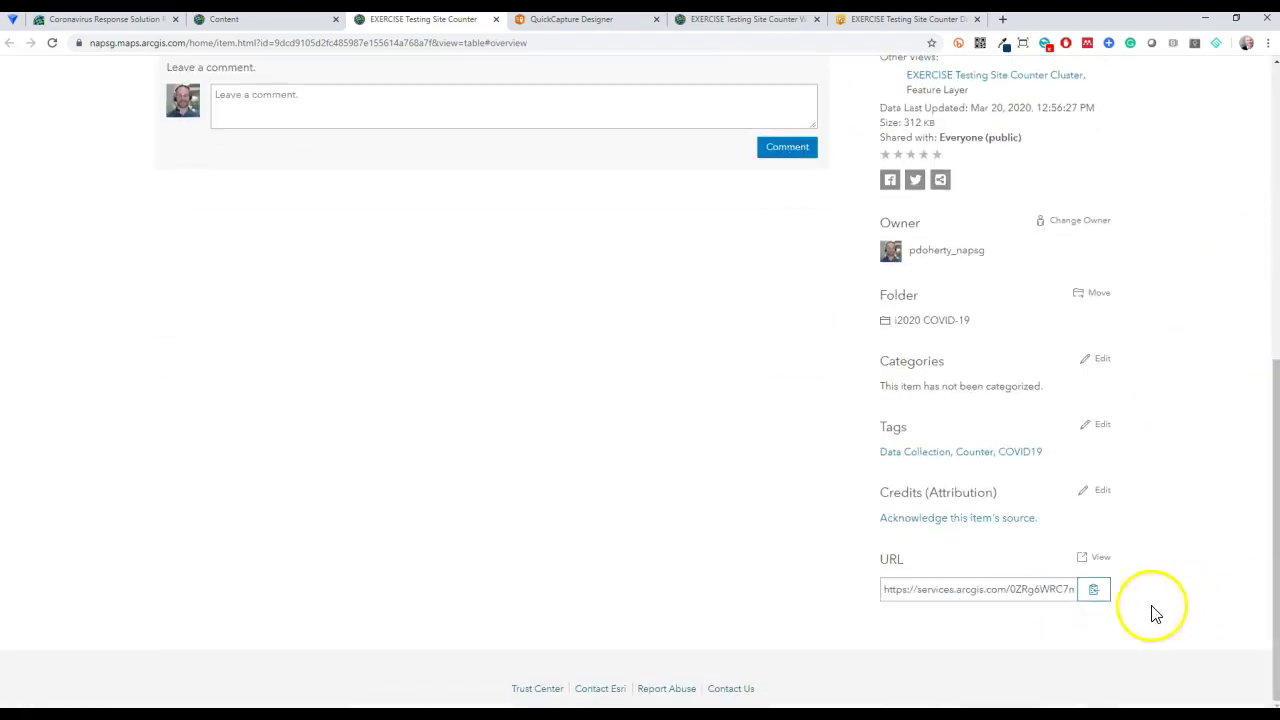
left_click(1097, 592)
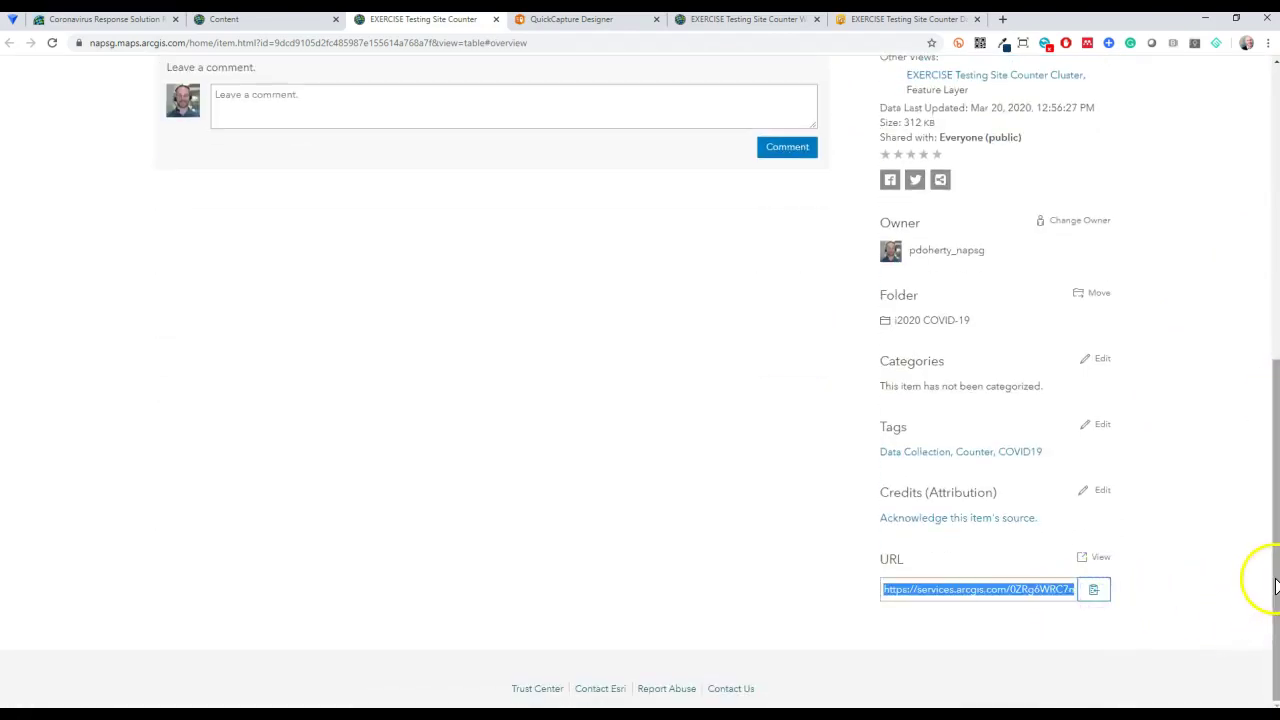
left_click_drag(1272, 585, 1274, 229)
Paste the service URL into a new From URL feature layer, then cancel creation.
left_click(505, 80)
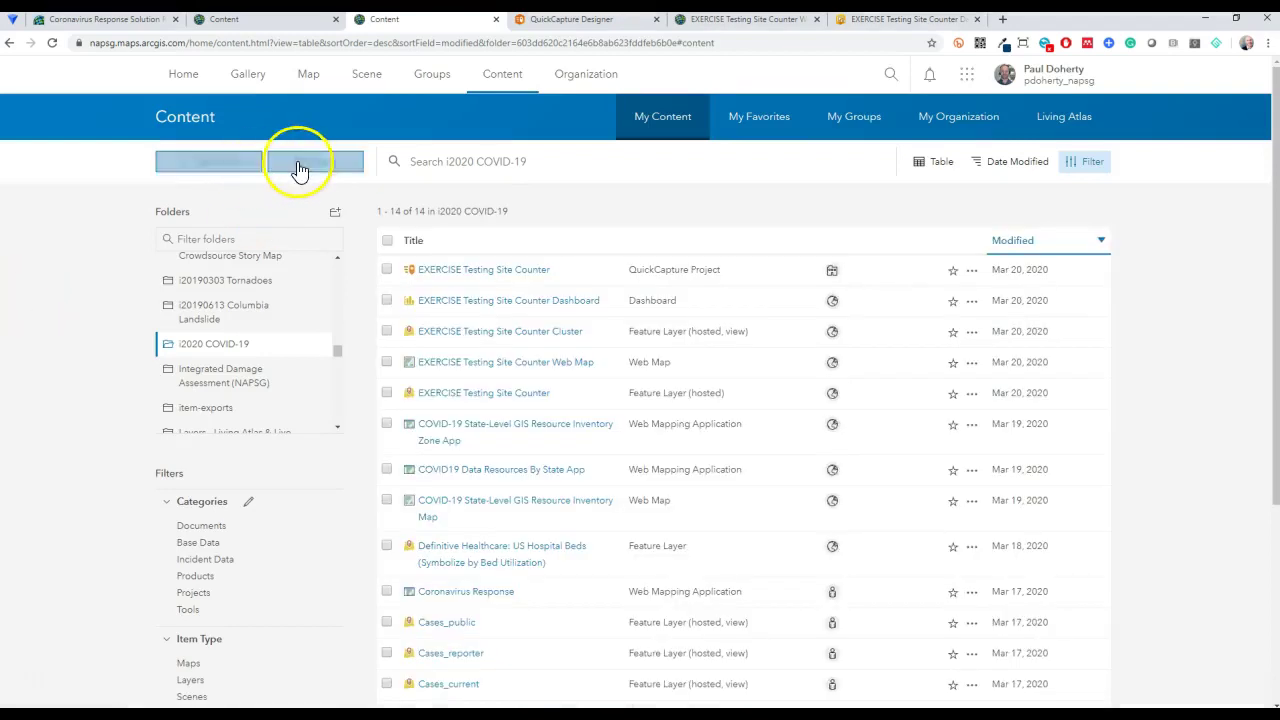
left_click(308, 166)
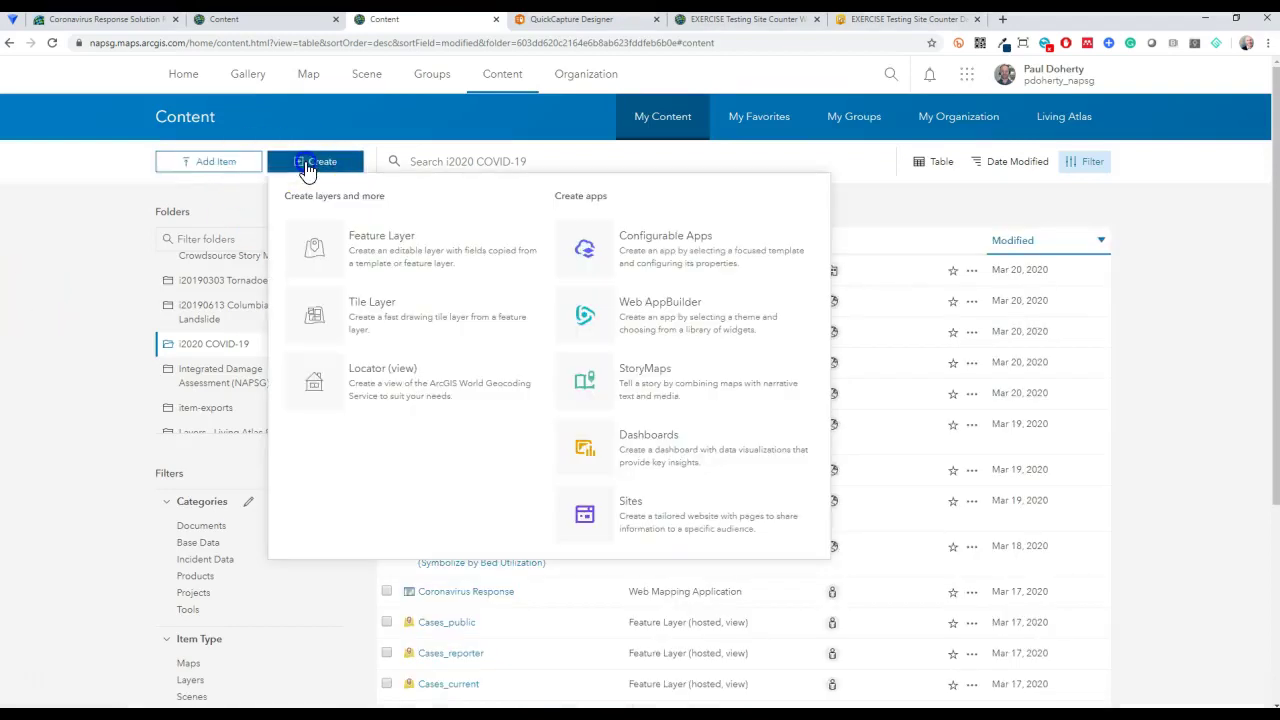
left_click(364, 250)
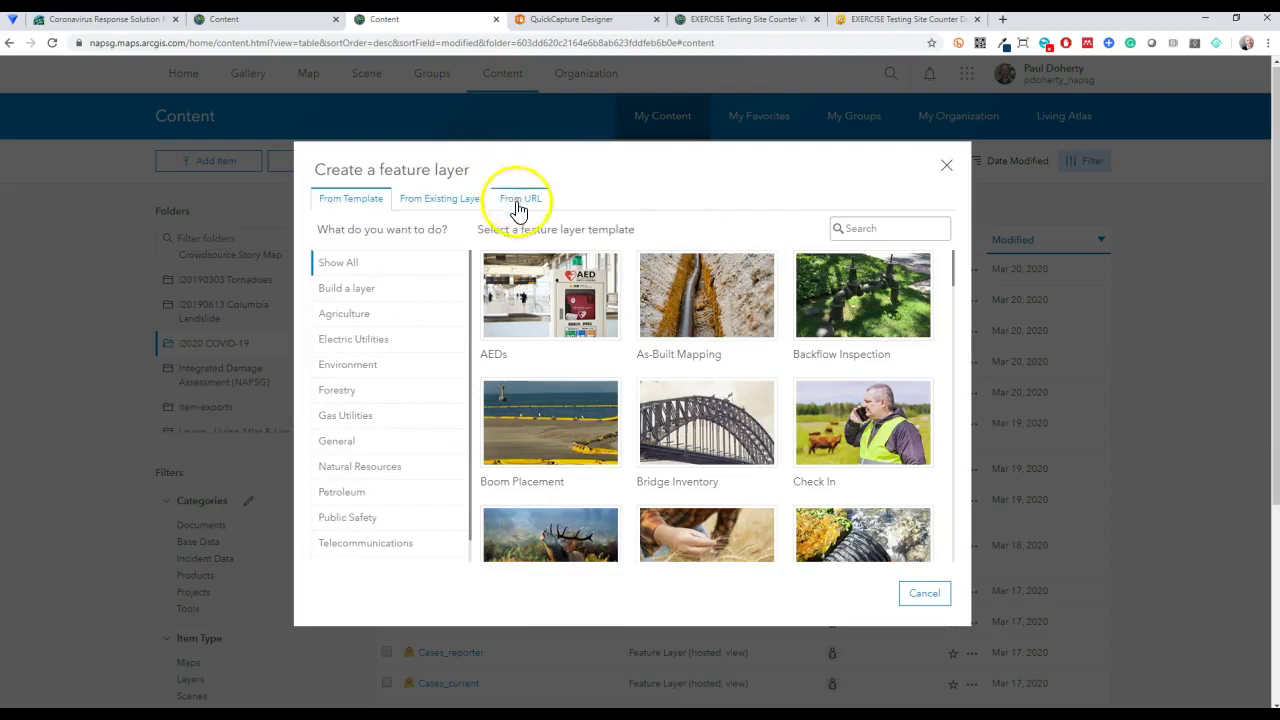
left_click(519, 202)
left_click(537, 279)
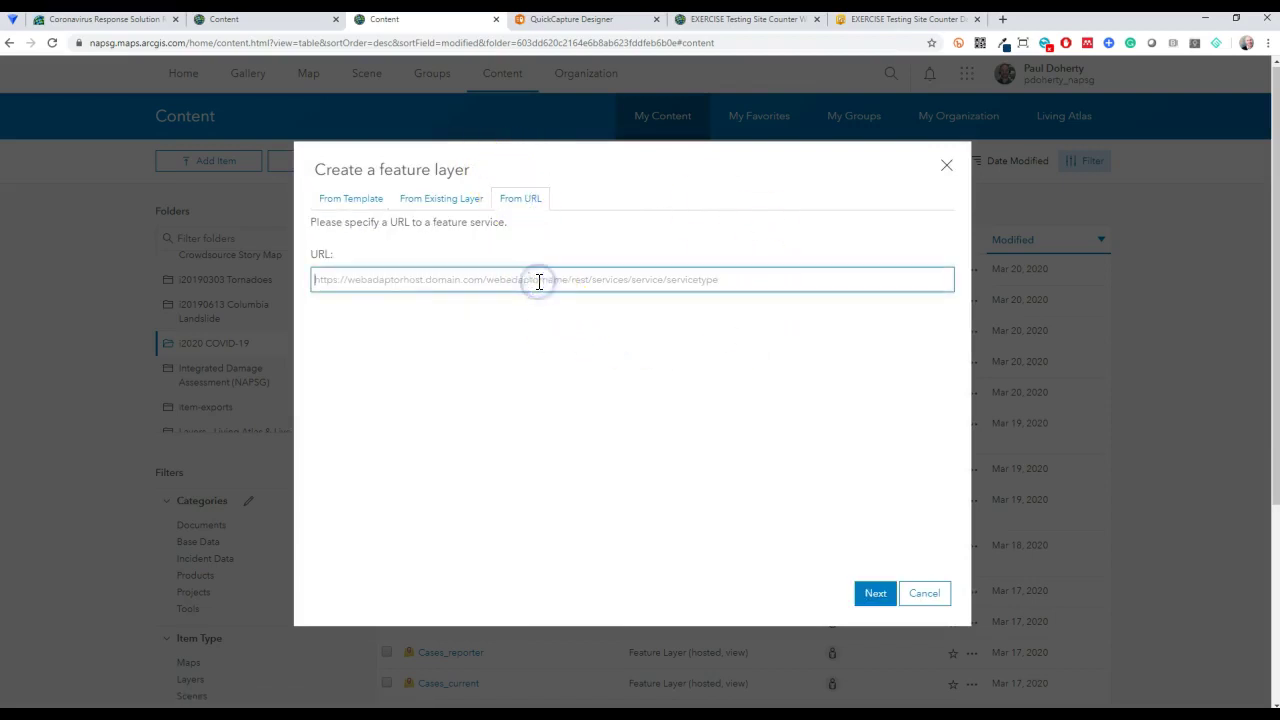
type("https://services.arcgis.com/0ZRg6WRC7mxSLyKX/arcgis/rest/services/EXERCISE_Testing_Site_Counter/FeatureServer")
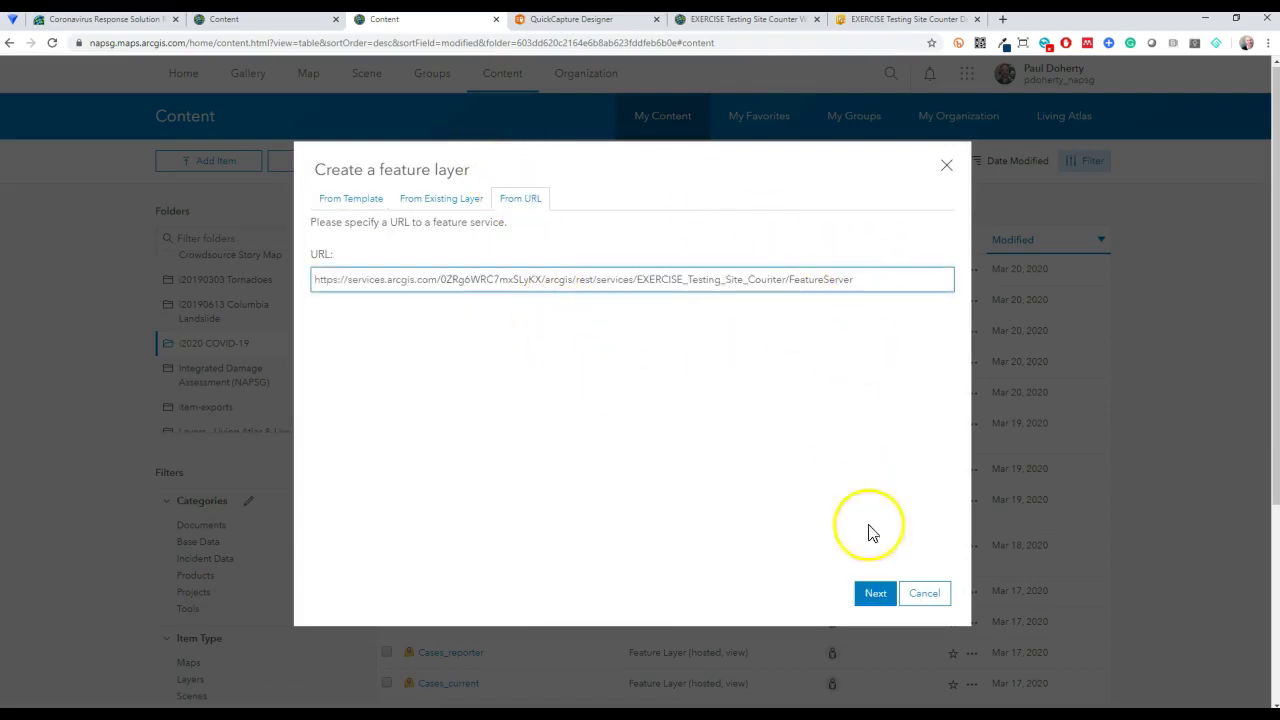
left_click(926, 596)
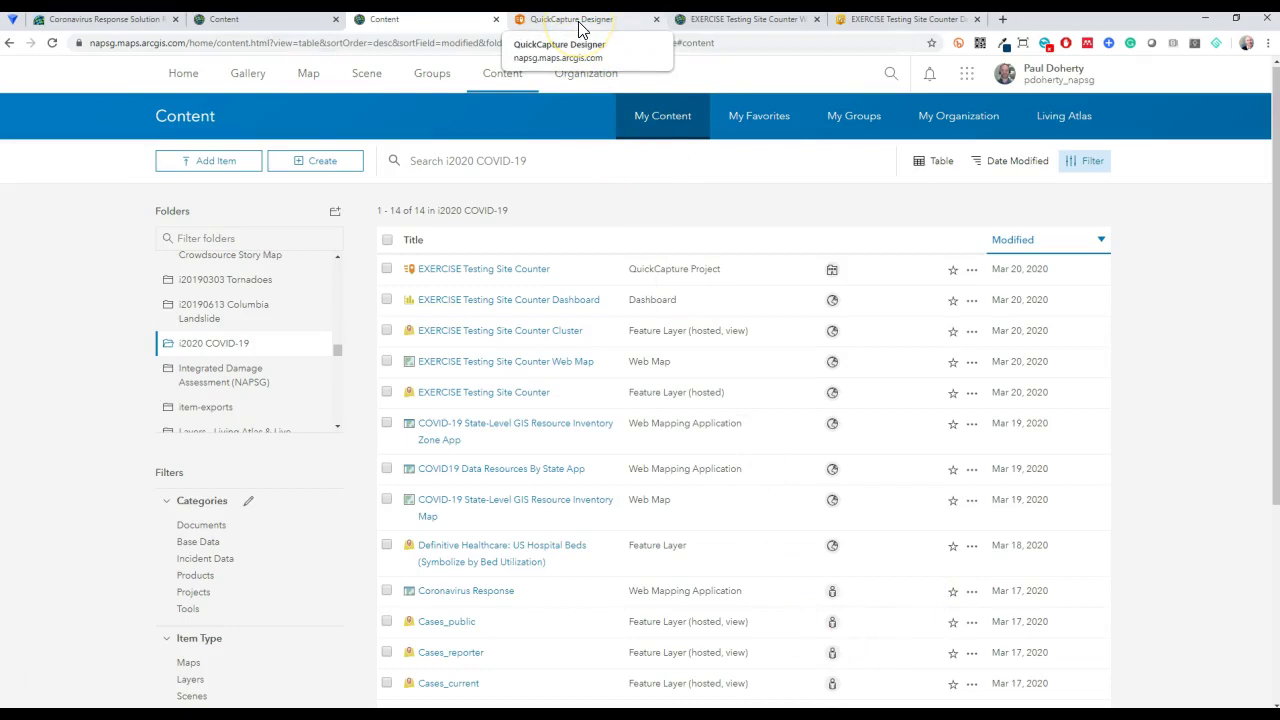
Start a new QuickCapture project, skip the unusable Cluster layer, and select EXERCISE Testing Site Counter.
left_click(580, 24)
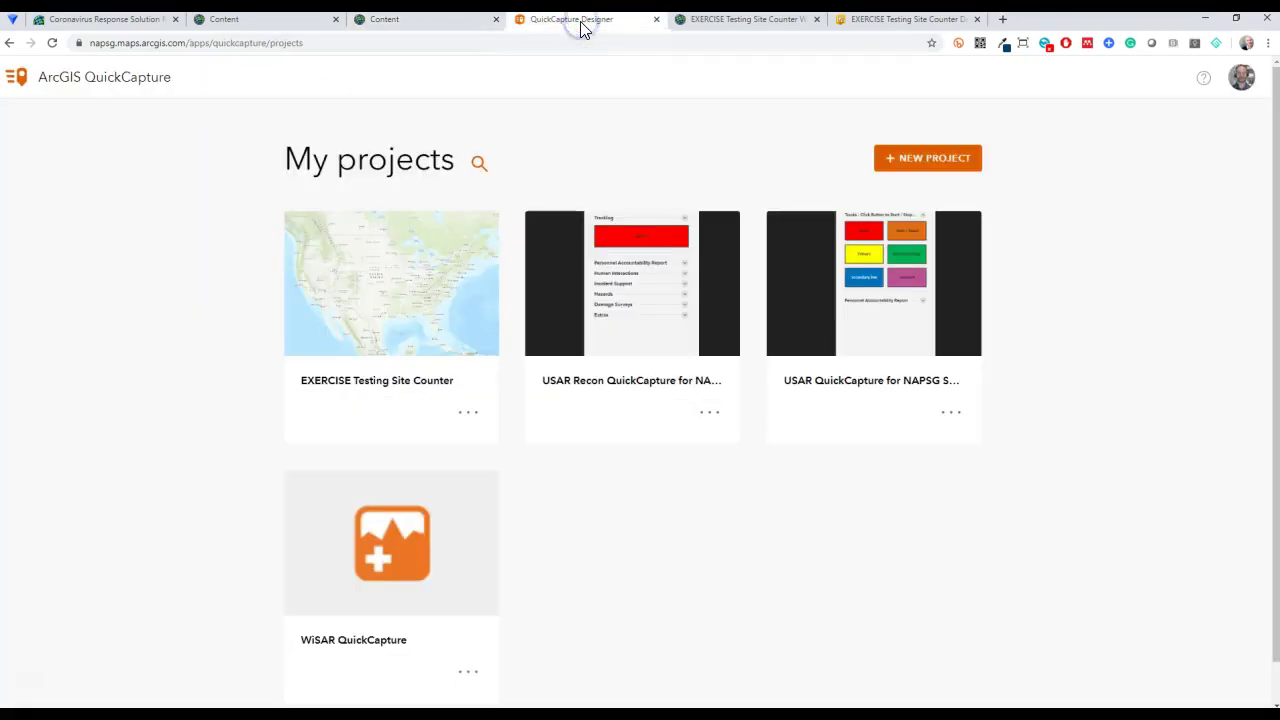
mouse_move(420, 234)
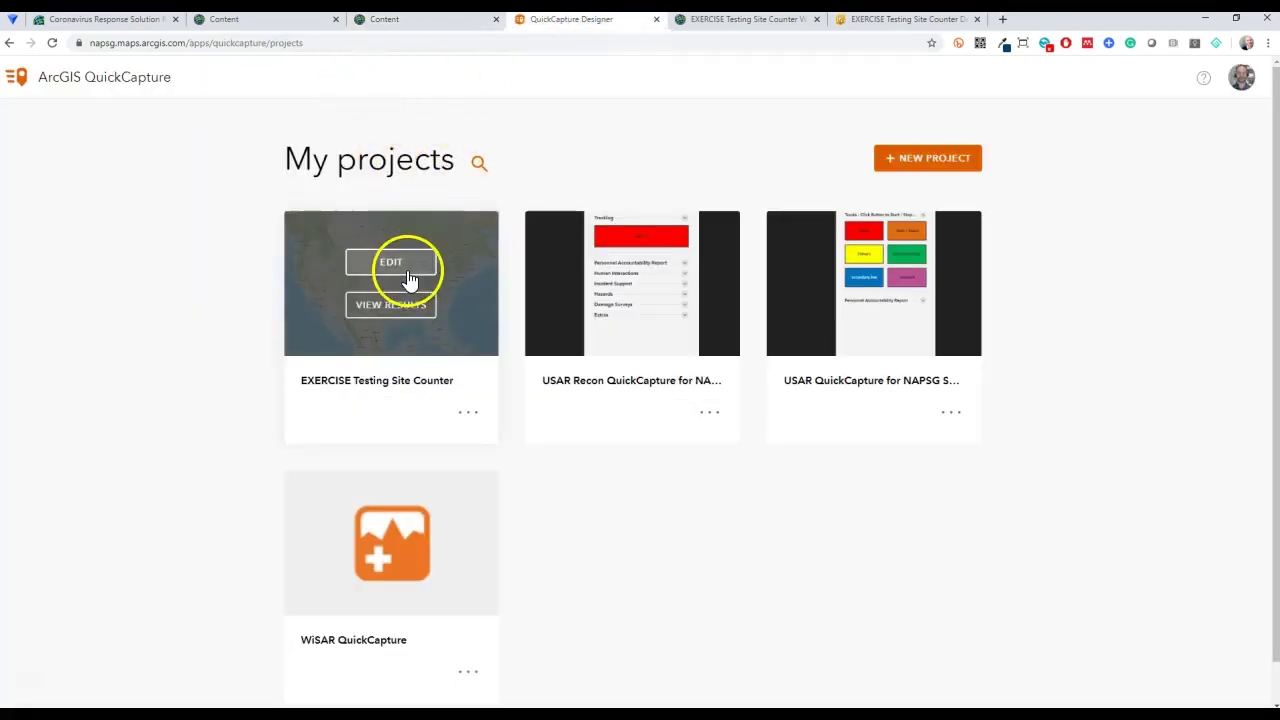
left_click(949, 160)
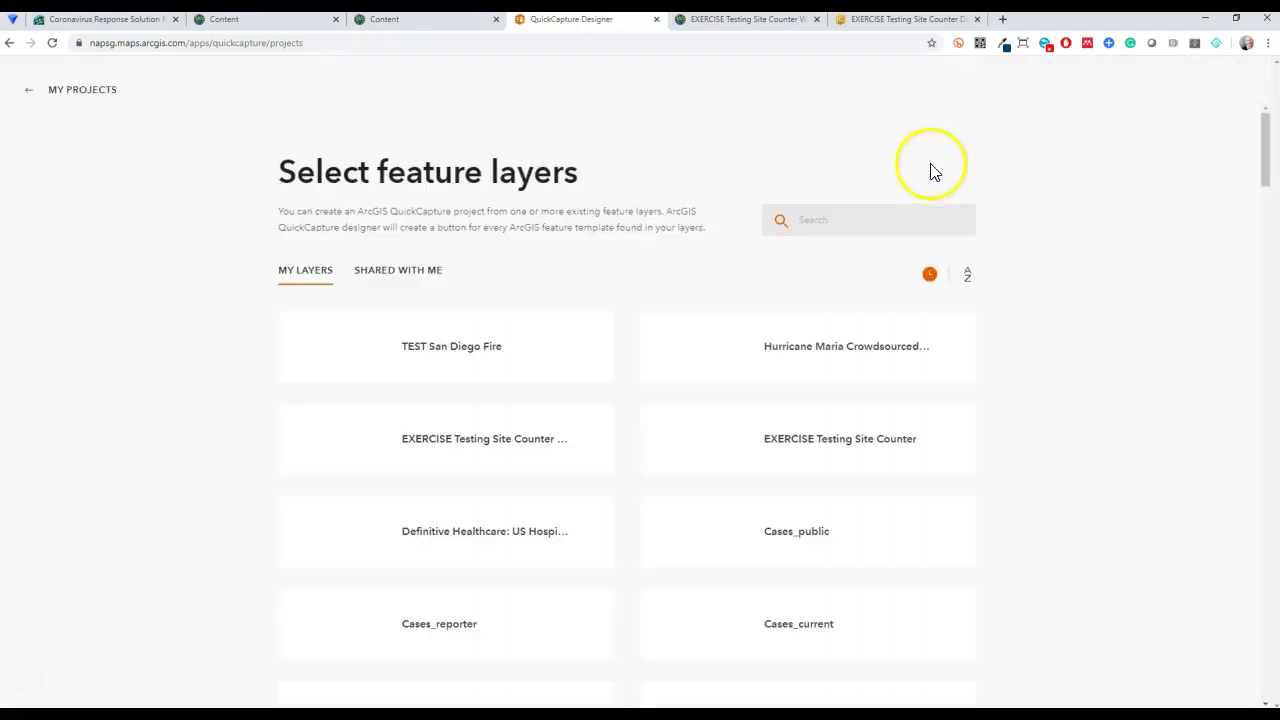
left_click(861, 218)
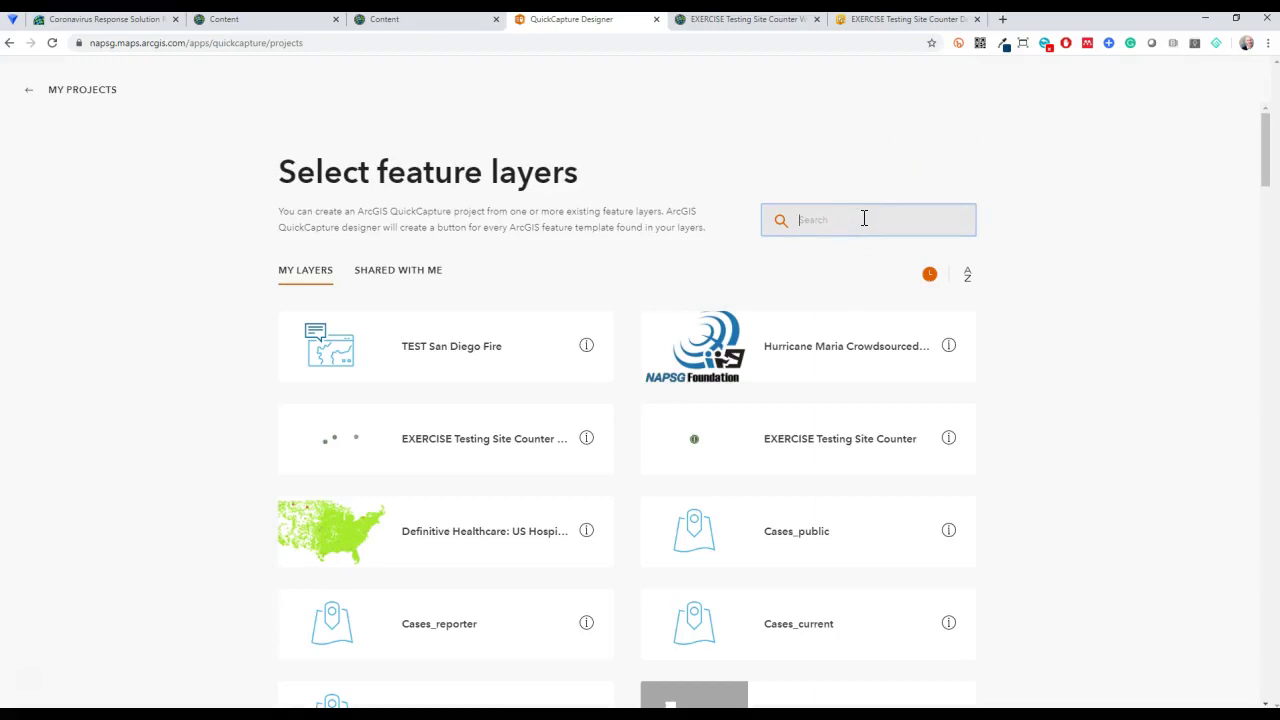
left_click(510, 443)
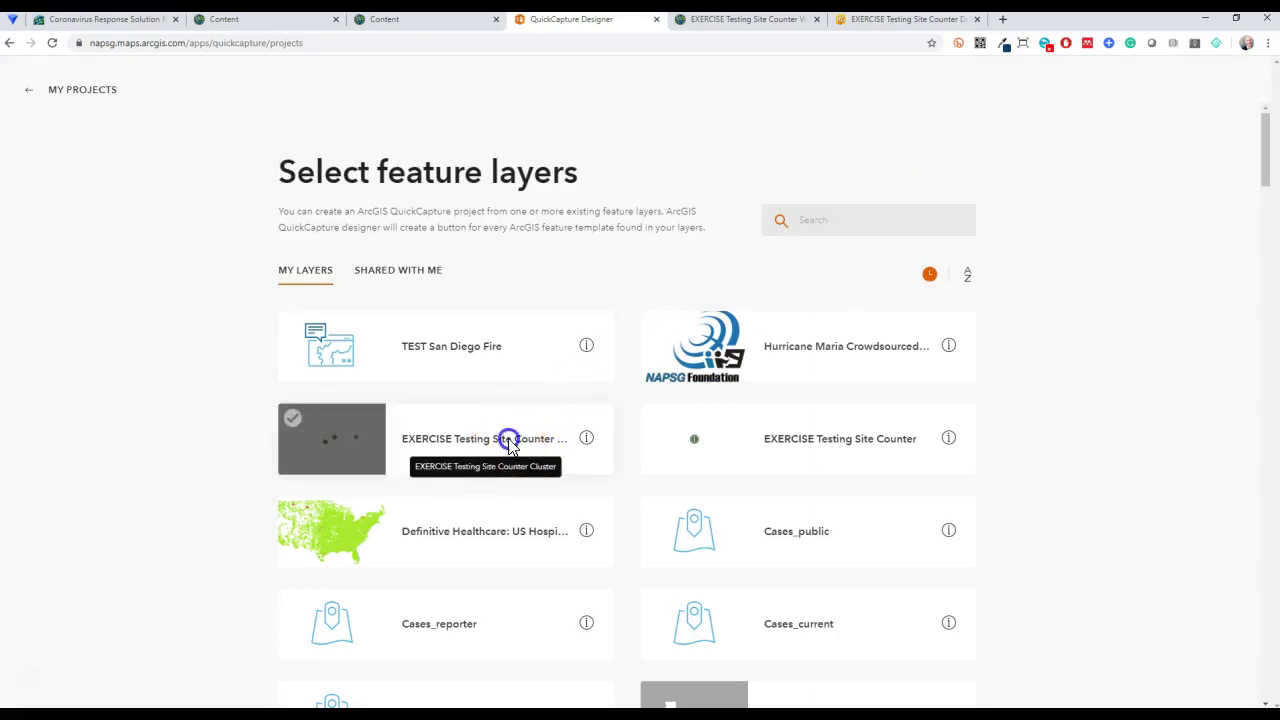
left_click(772, 428)
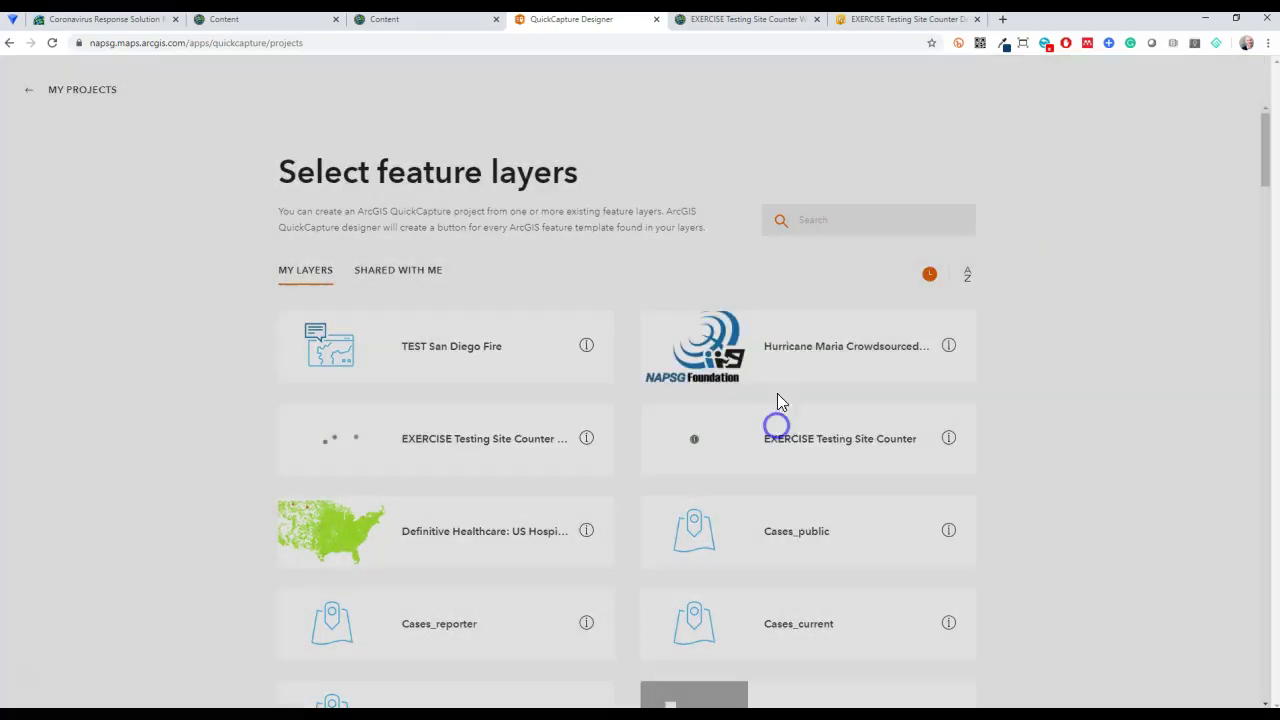
left_click(857, 443)
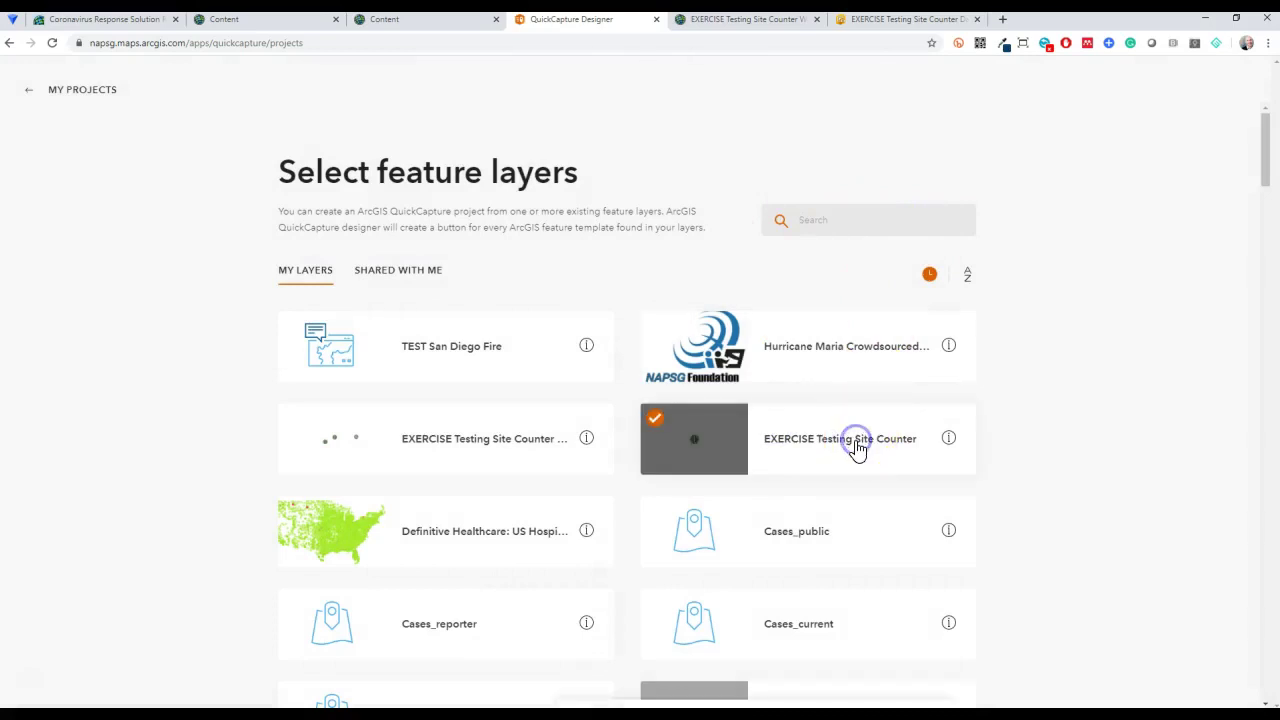
Title the project 'EXERCISE Testing Site Counter 2', create it, and return to My projects.
left_click(786, 684)
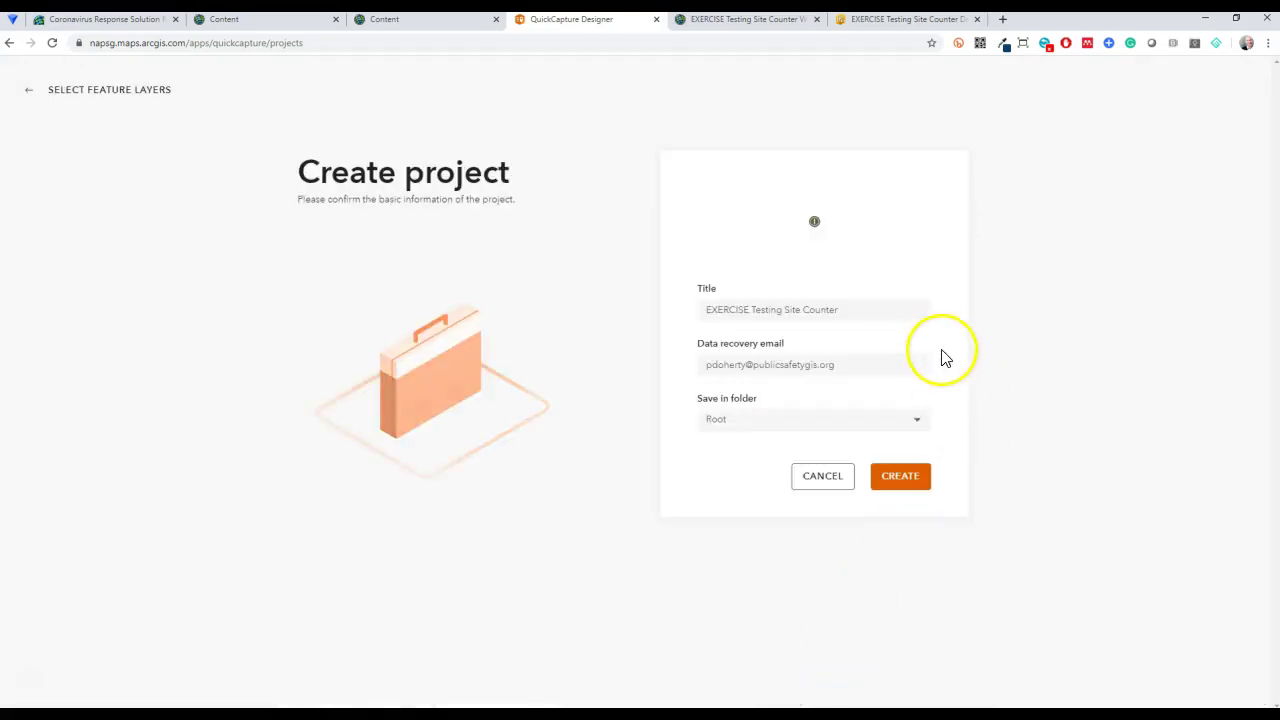
left_click(873, 312)
type("2")
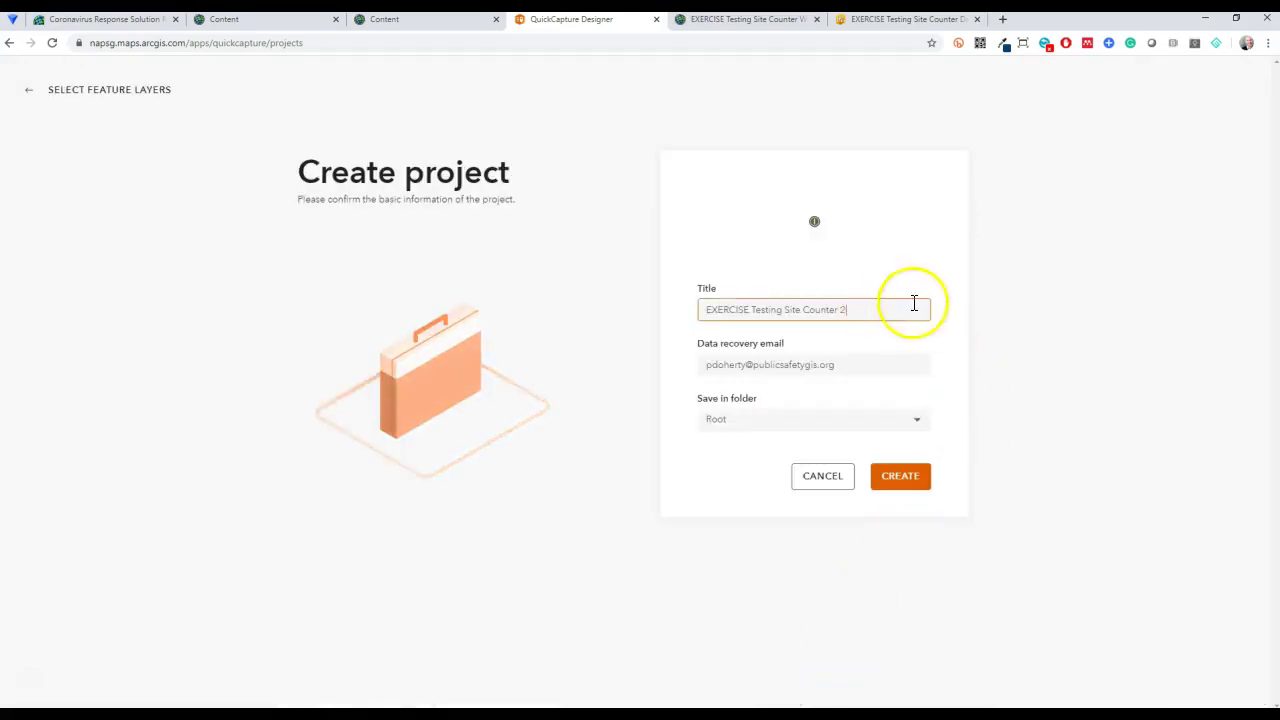
left_click(886, 478)
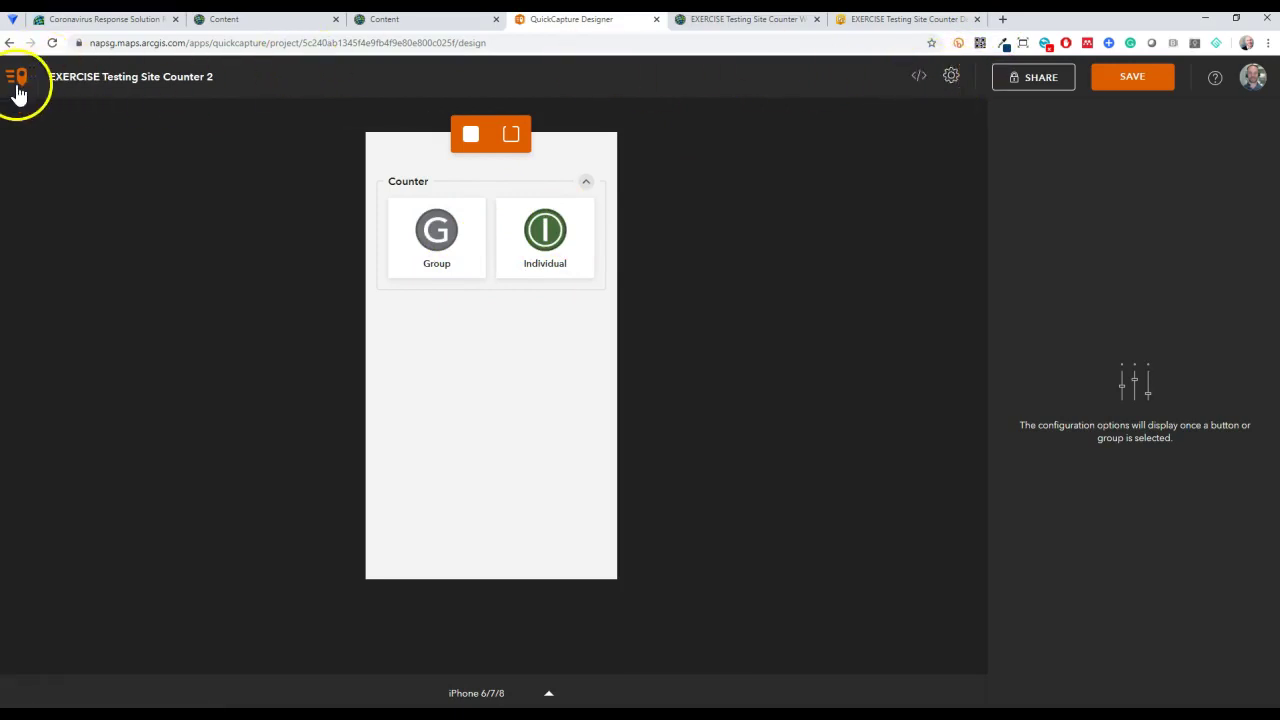
left_click(18, 92)
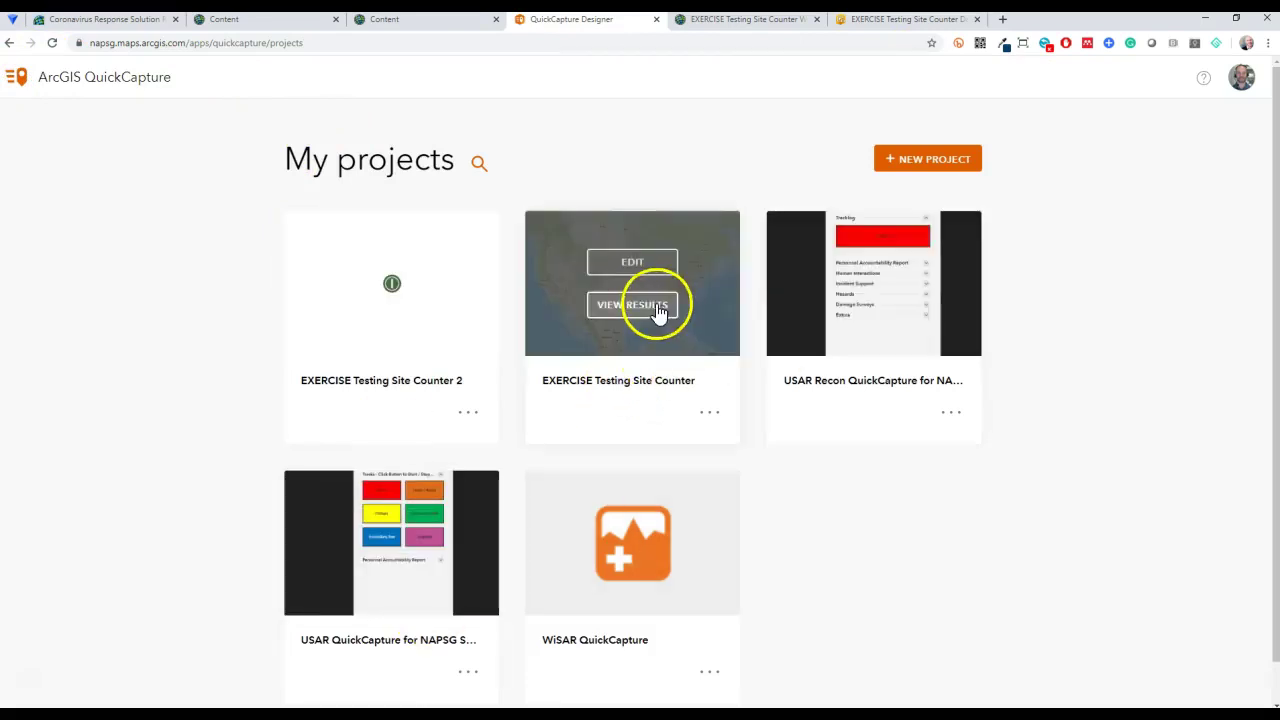
In the original project, give the Individual button a fixed Number of People of 1 and Group or Individual set to Individual.
left_click(642, 264)
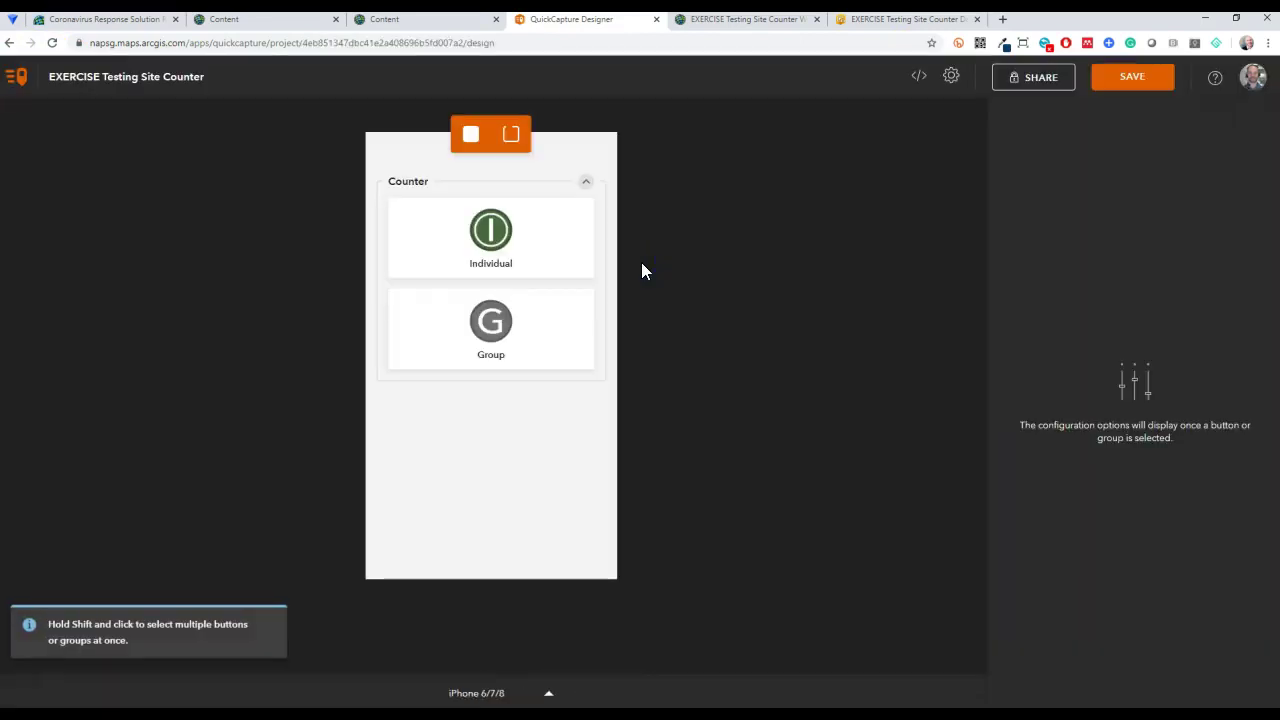
left_click(500, 235)
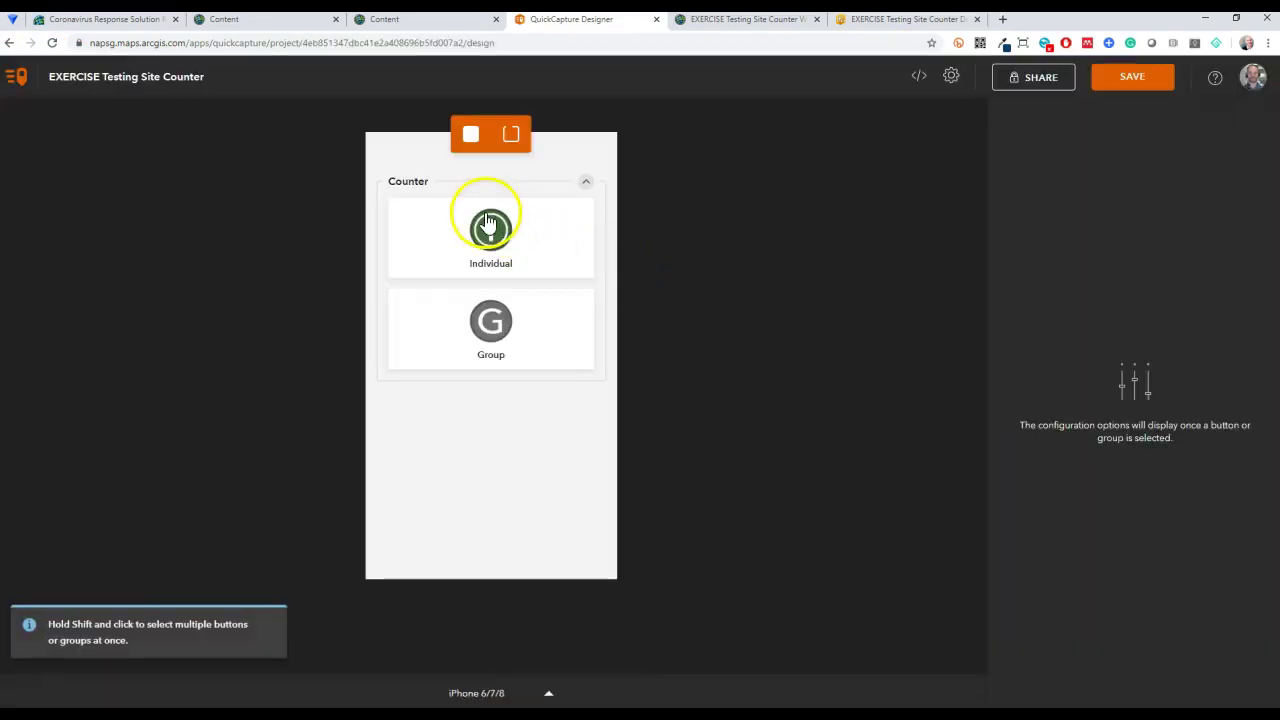
left_click(534, 257)
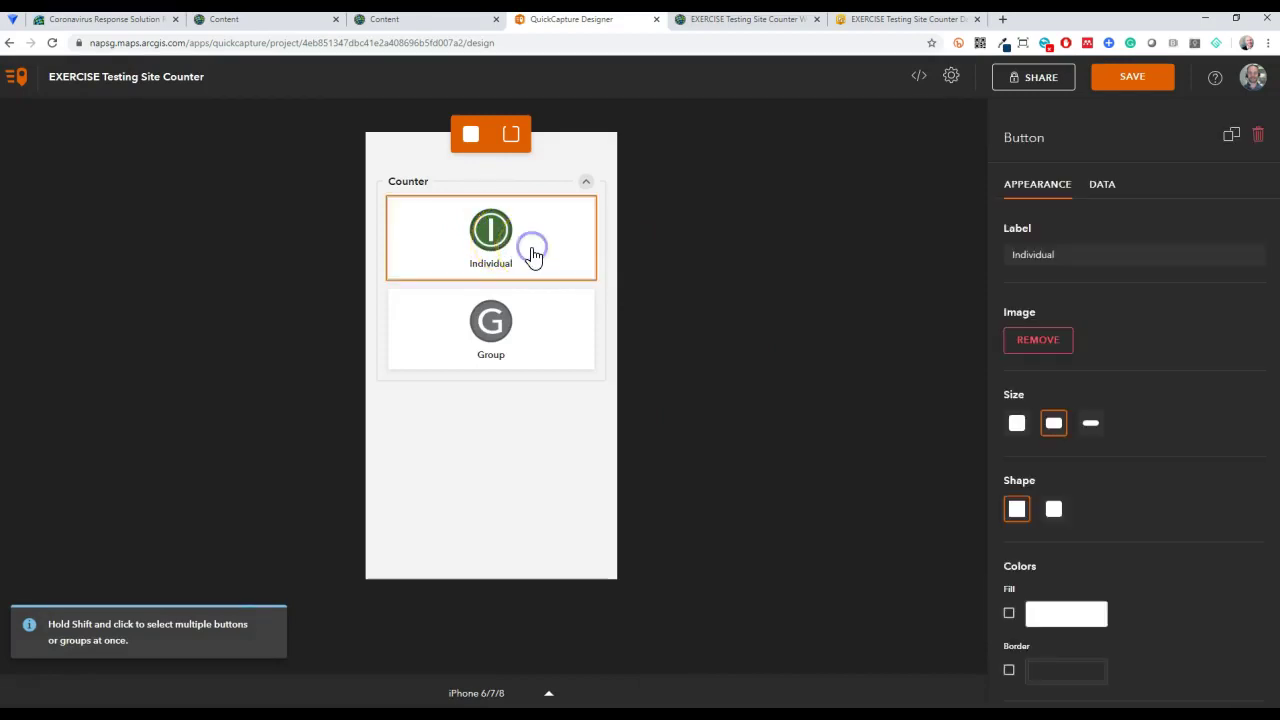
left_click(1110, 192)
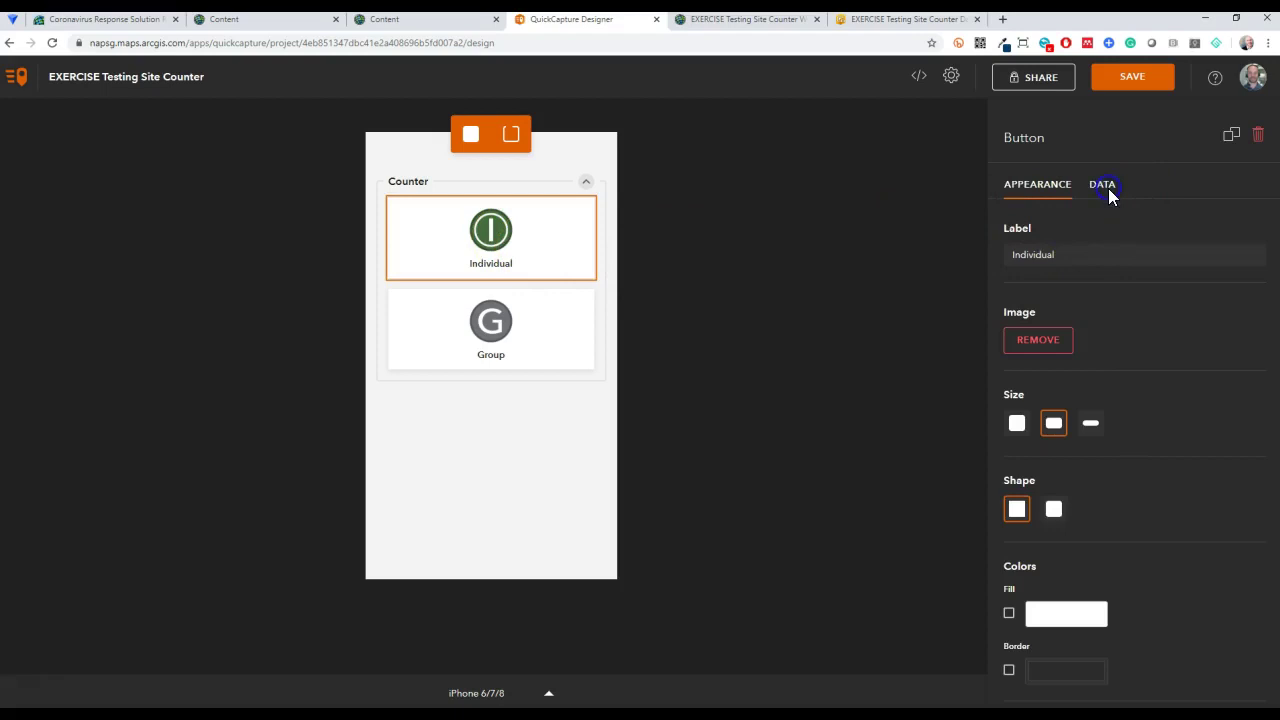
middle_click(1211, 443)
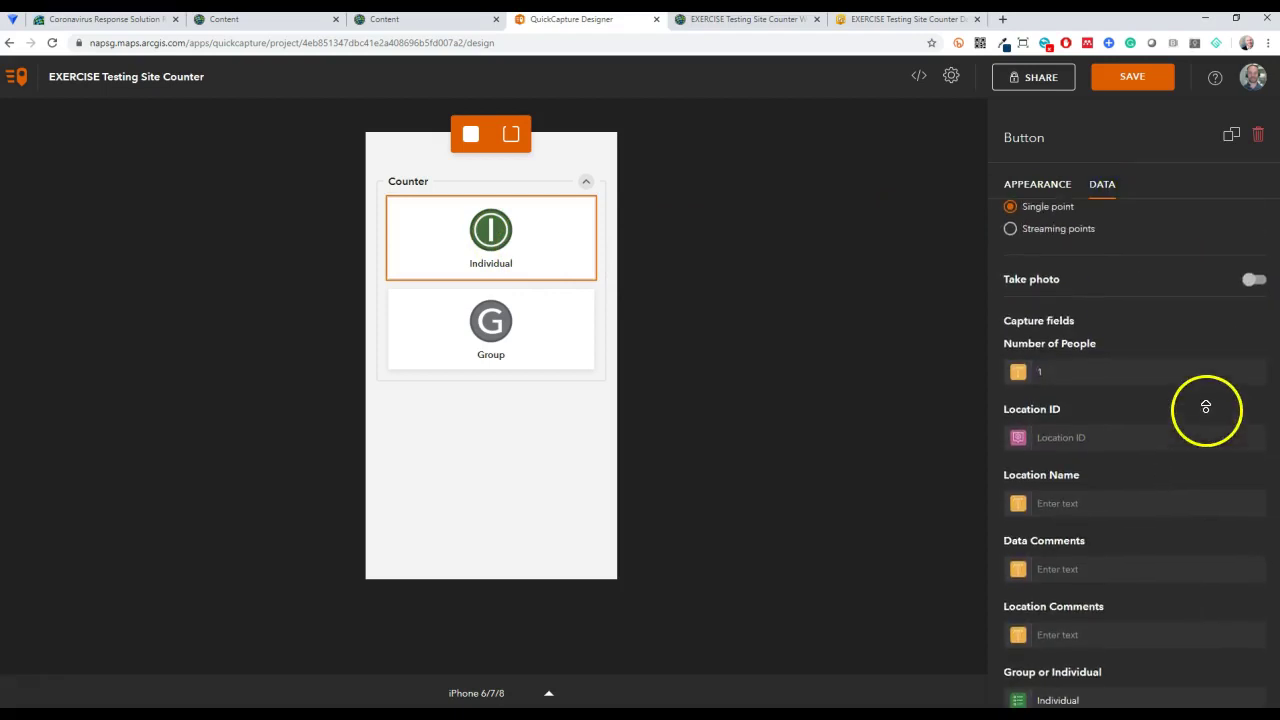
left_click(1206, 407)
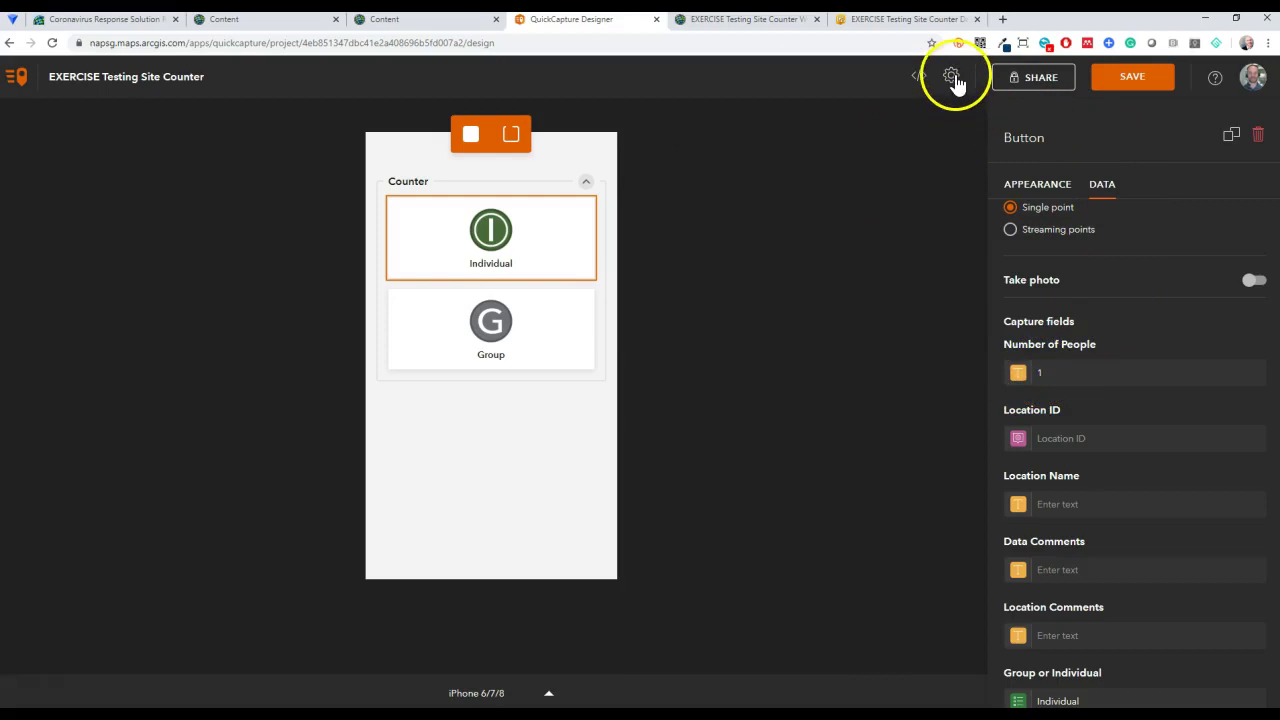
Confirm the Group button's Number of People still comes from Button user input, then deselect it.
left_click(524, 343)
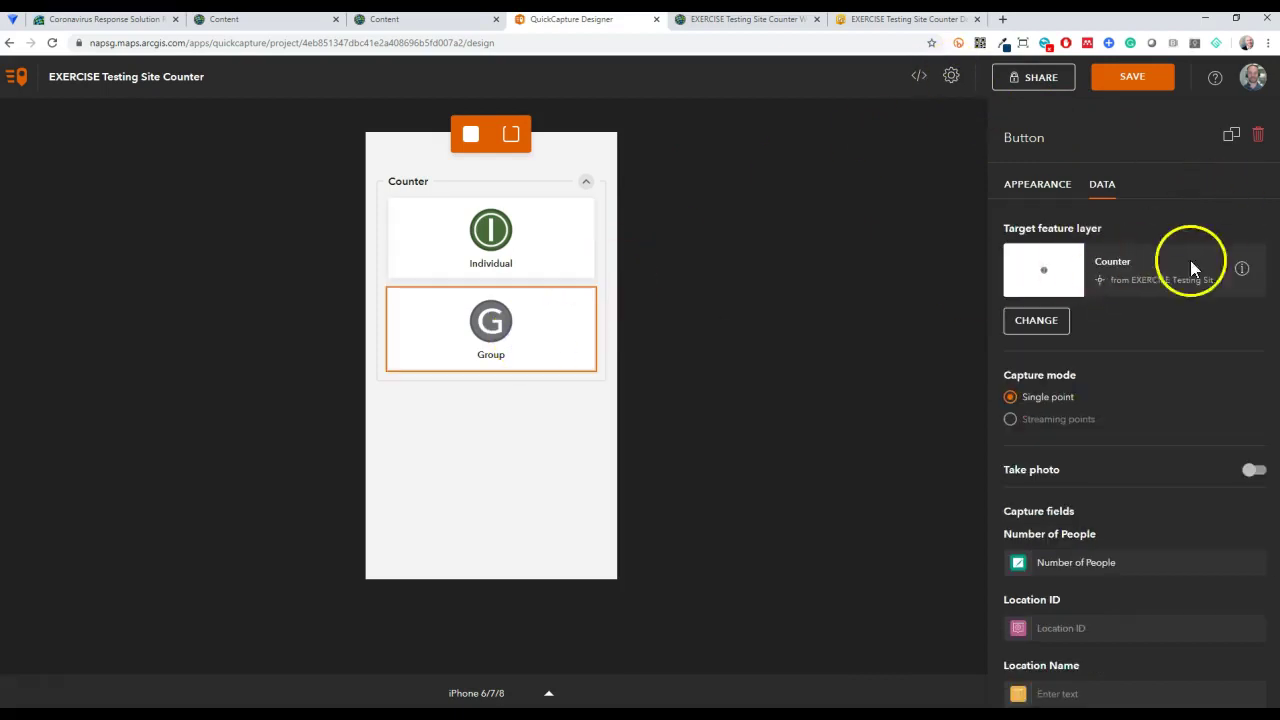
scroll(1138, 413, "down", 2)
scroll(1138, 413, "down", 1)
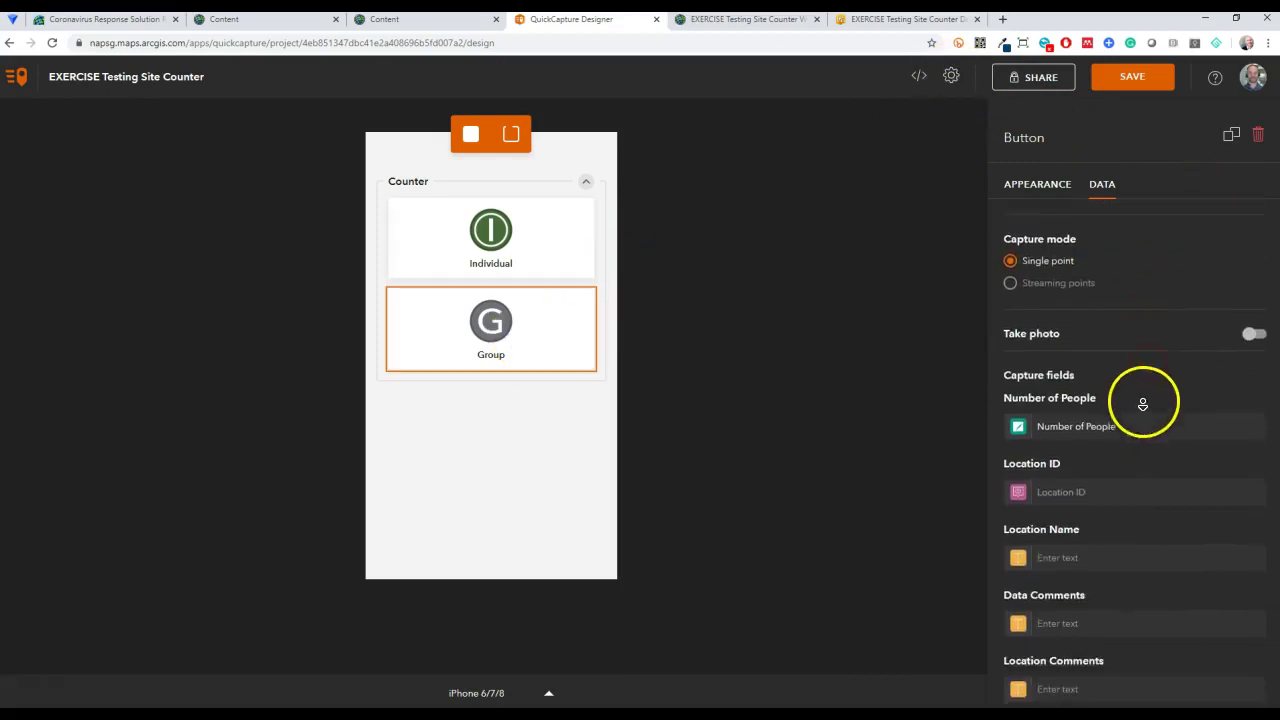
left_click(1019, 408)
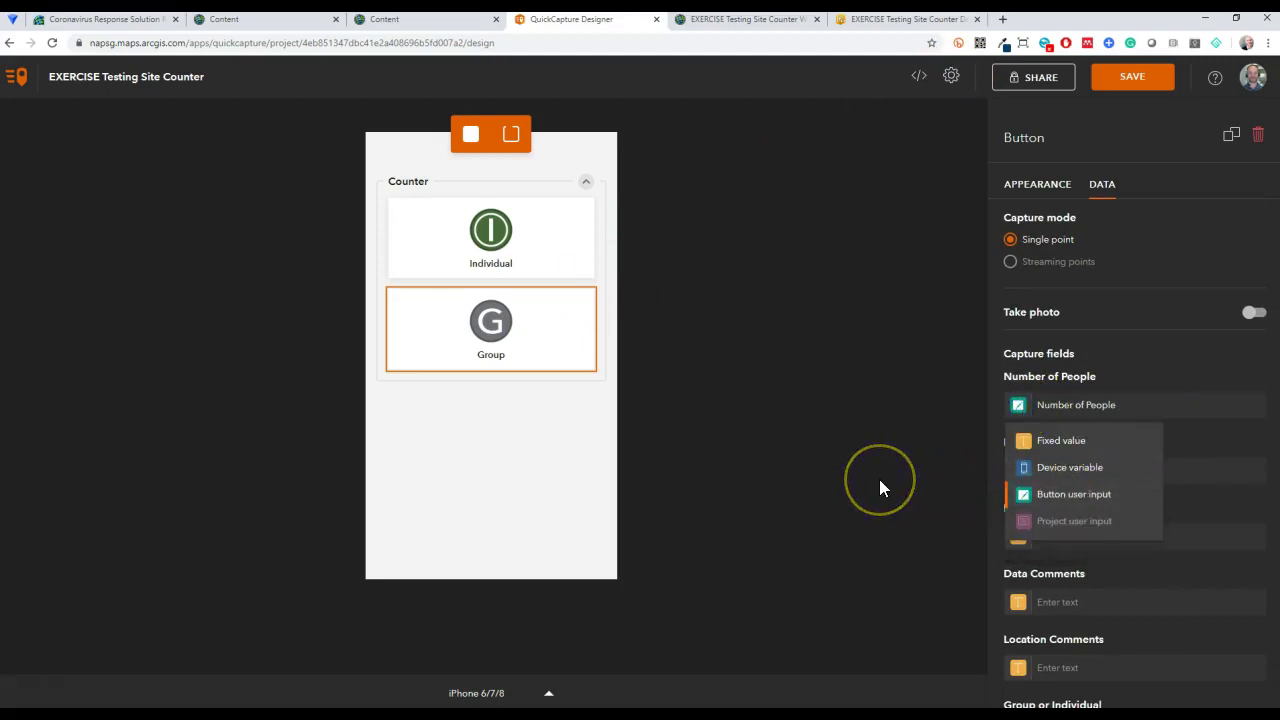
left_click(822, 495)
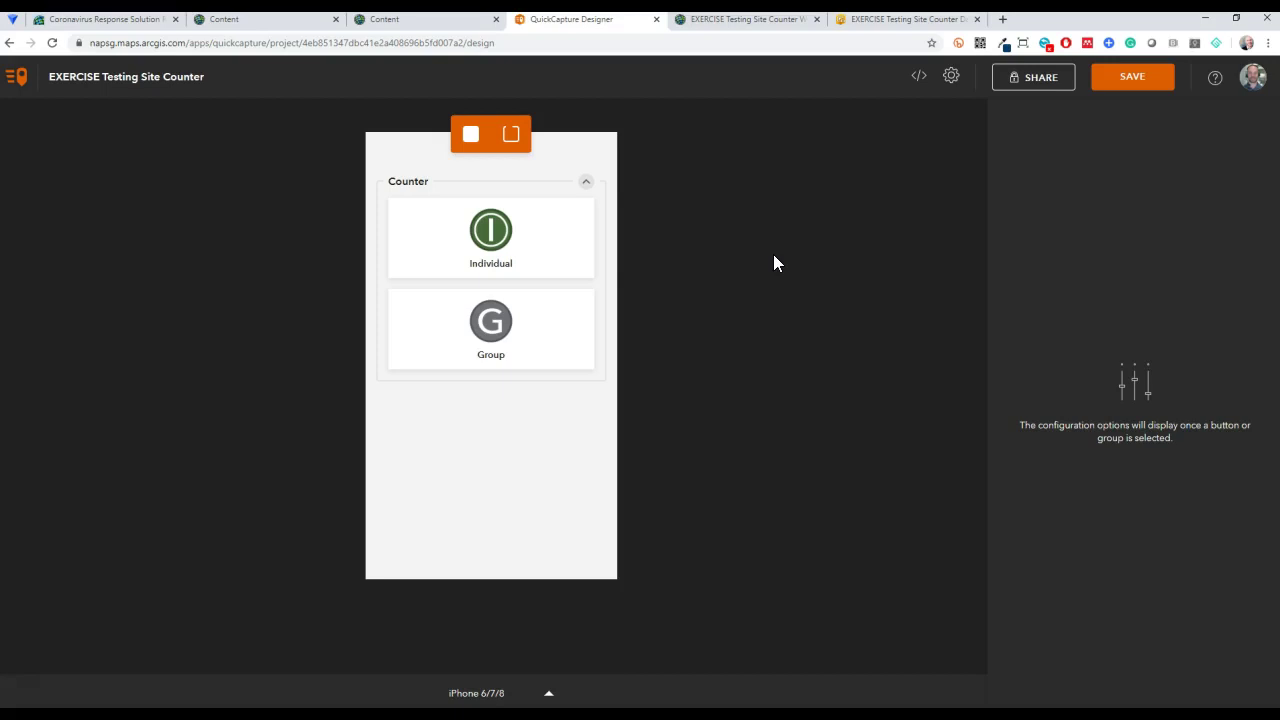
left_click(519, 343)
Open the project's Project user input settings and select the Location ID label text.
left_click(951, 76)
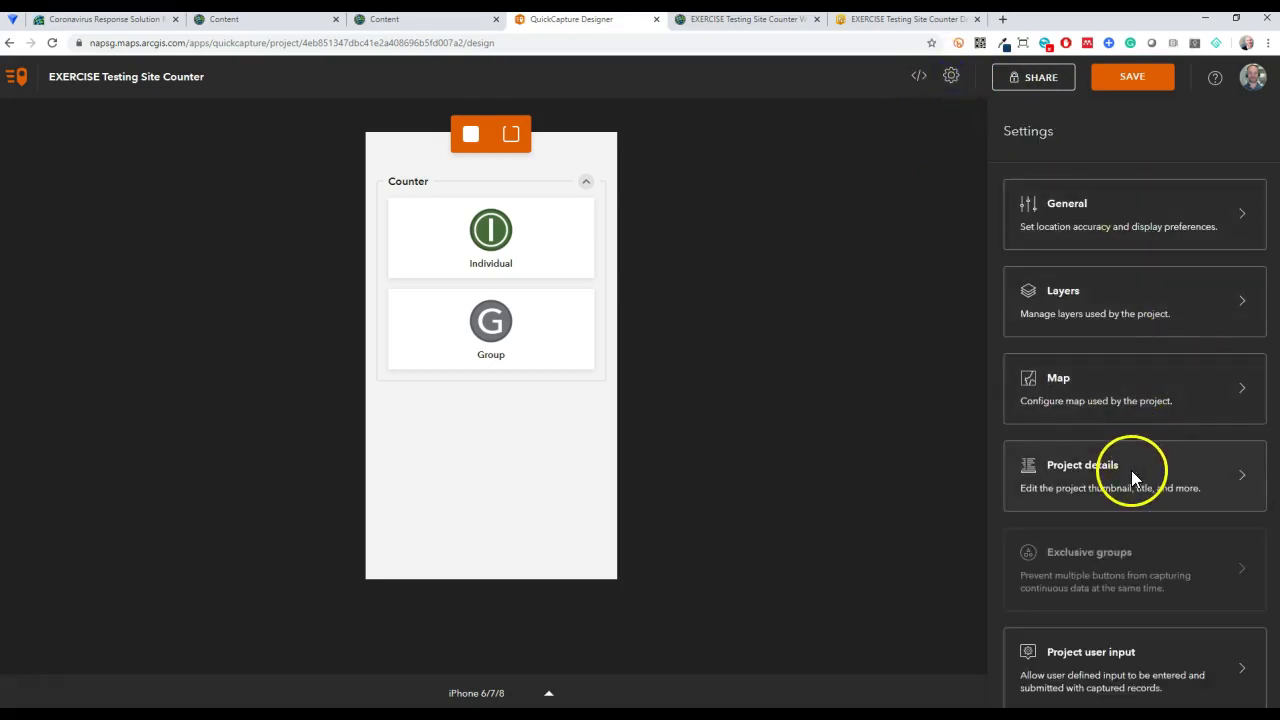
left_click(1117, 664)
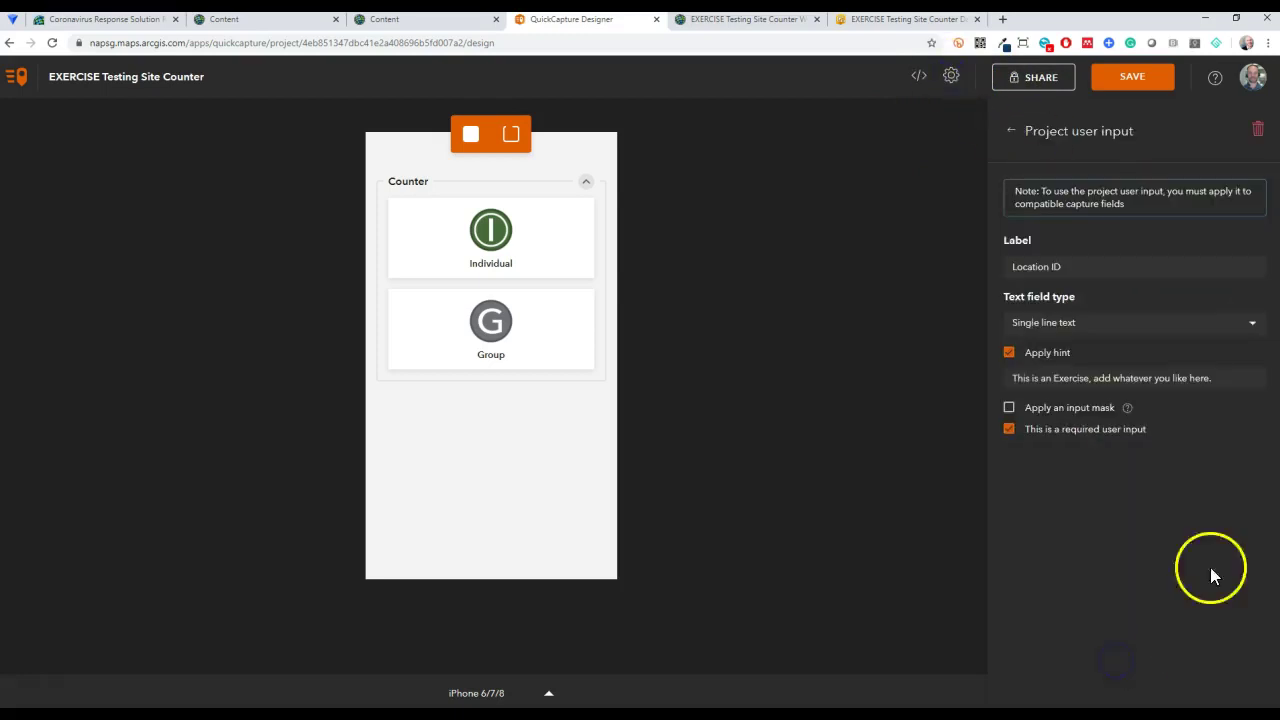
left_click_drag(1085, 267, 1010, 267)
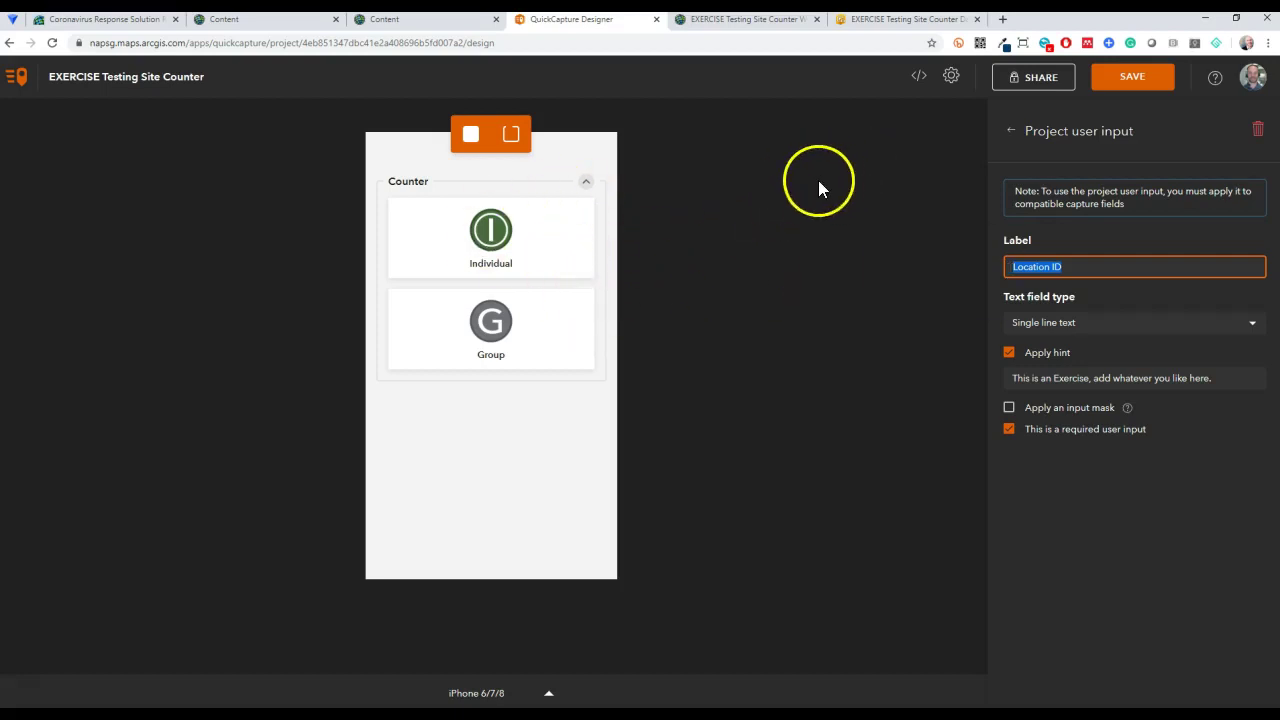
Go from the web map item page to the EXERCISE Testing Site Counter Dashboard showing 147 People.
left_click(737, 22)
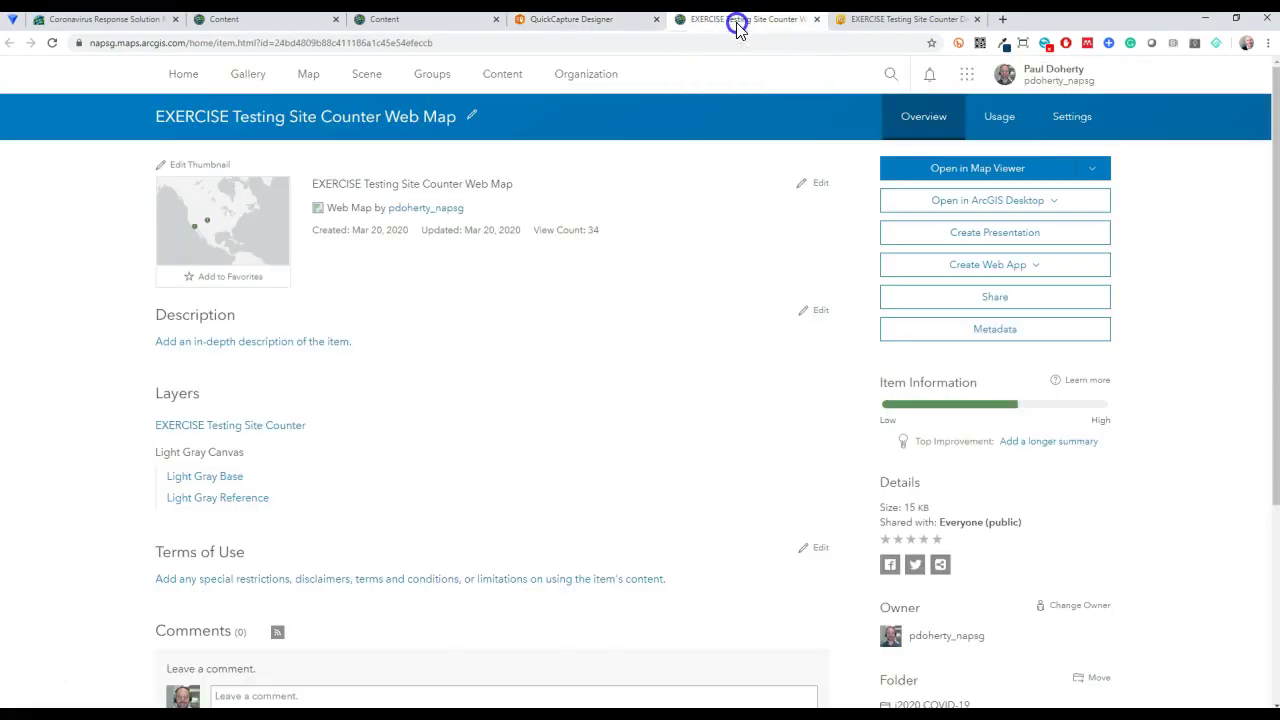
mouse_move(283, 255)
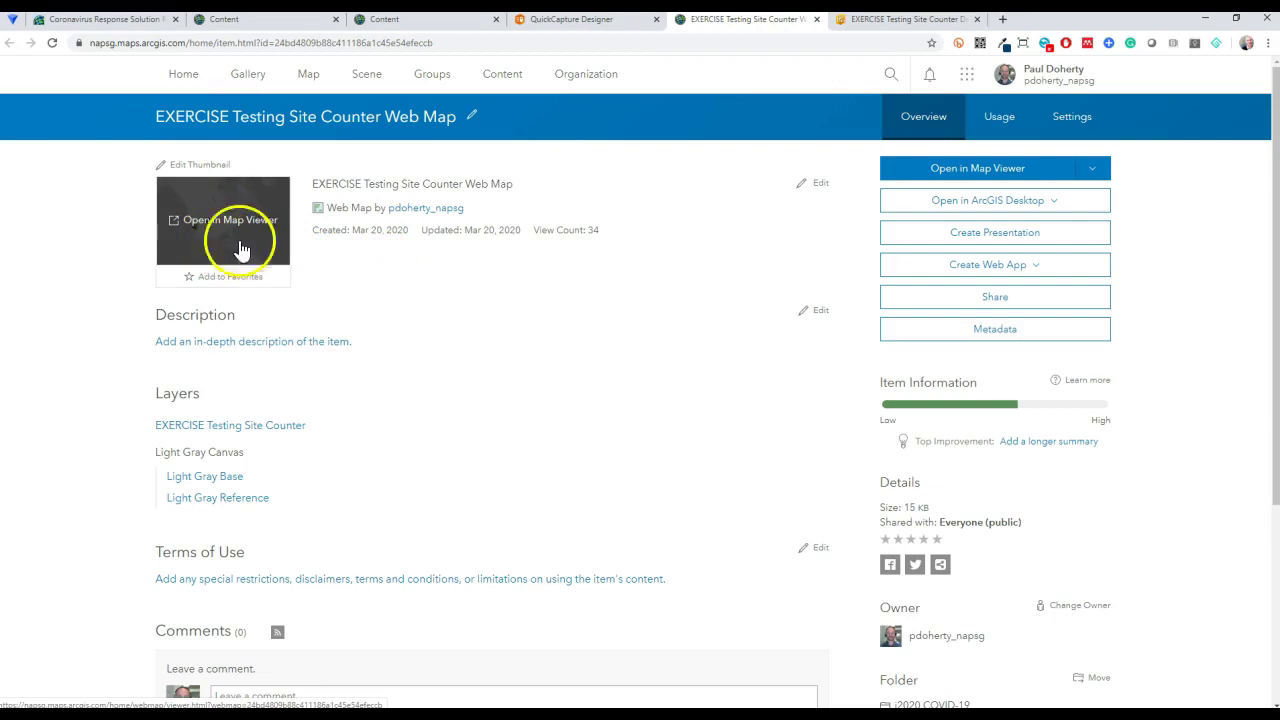
left_click(868, 24)
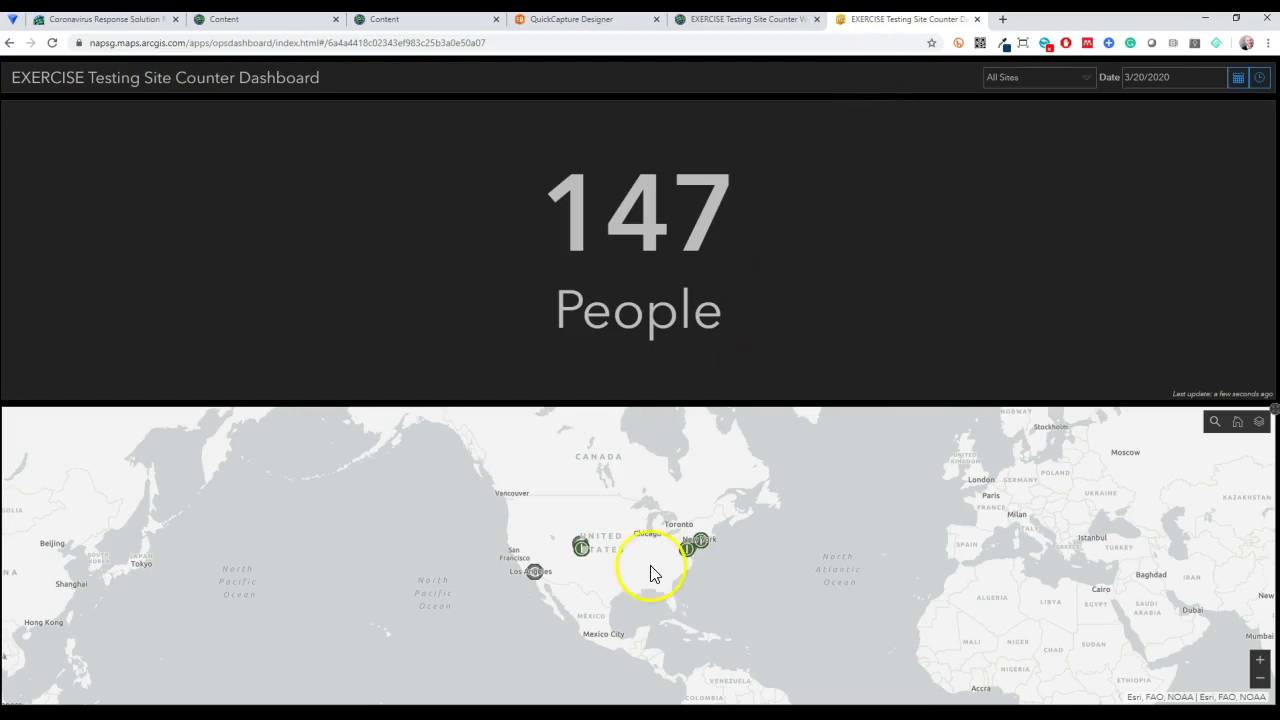
Zoom the dashboard map into Los Angeles (49 People), keeping the site filter on All Sites.
left_click_drag(504, 535, 569, 600)
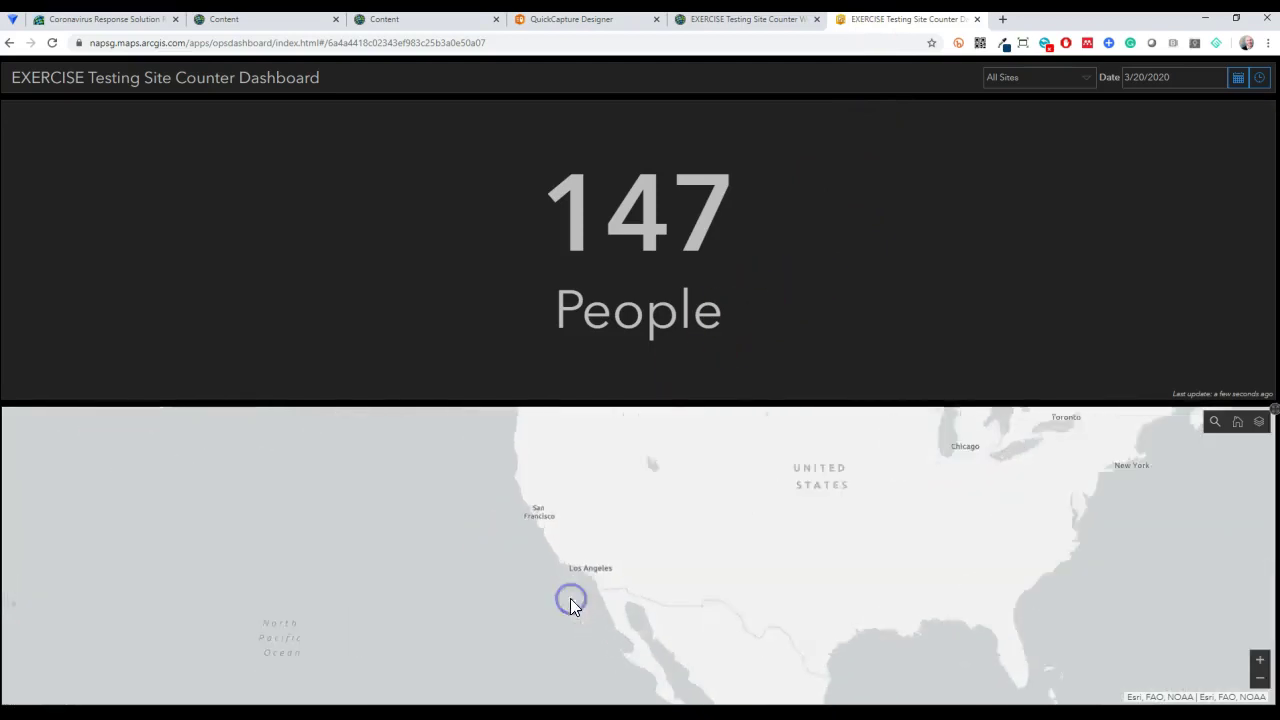
left_click_drag(587, 527, 670, 603)
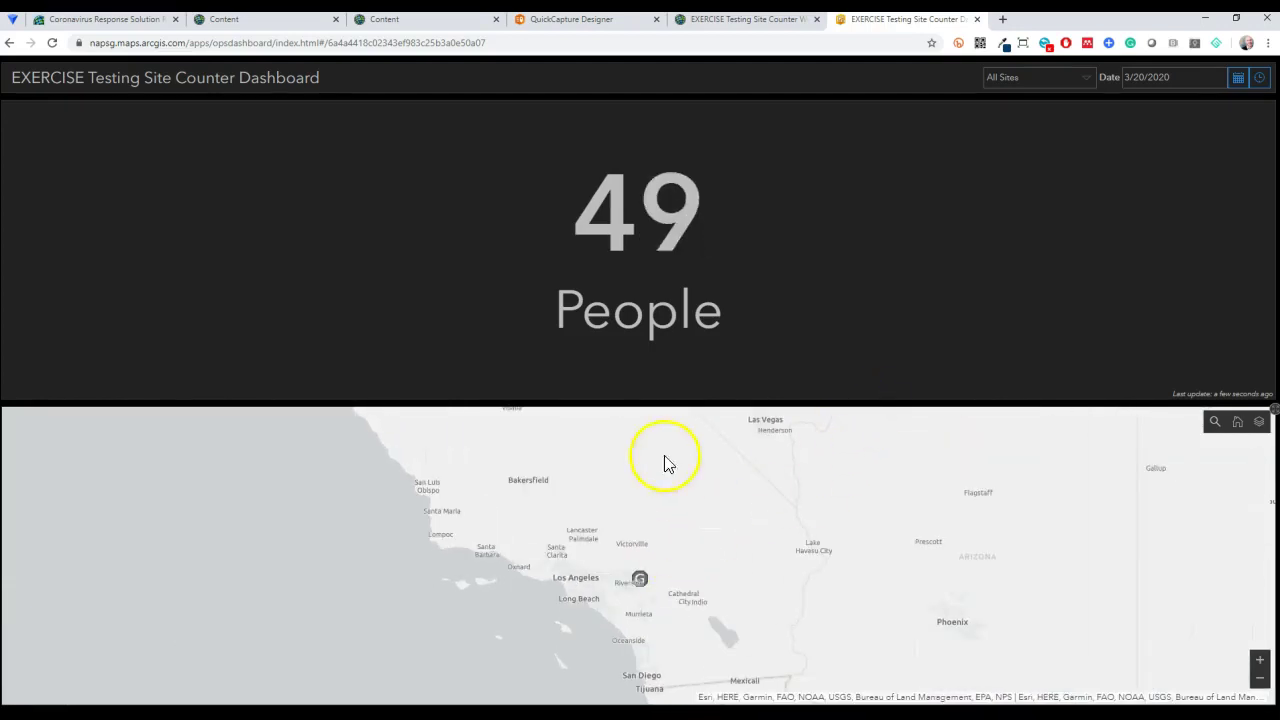
left_click(1090, 80)
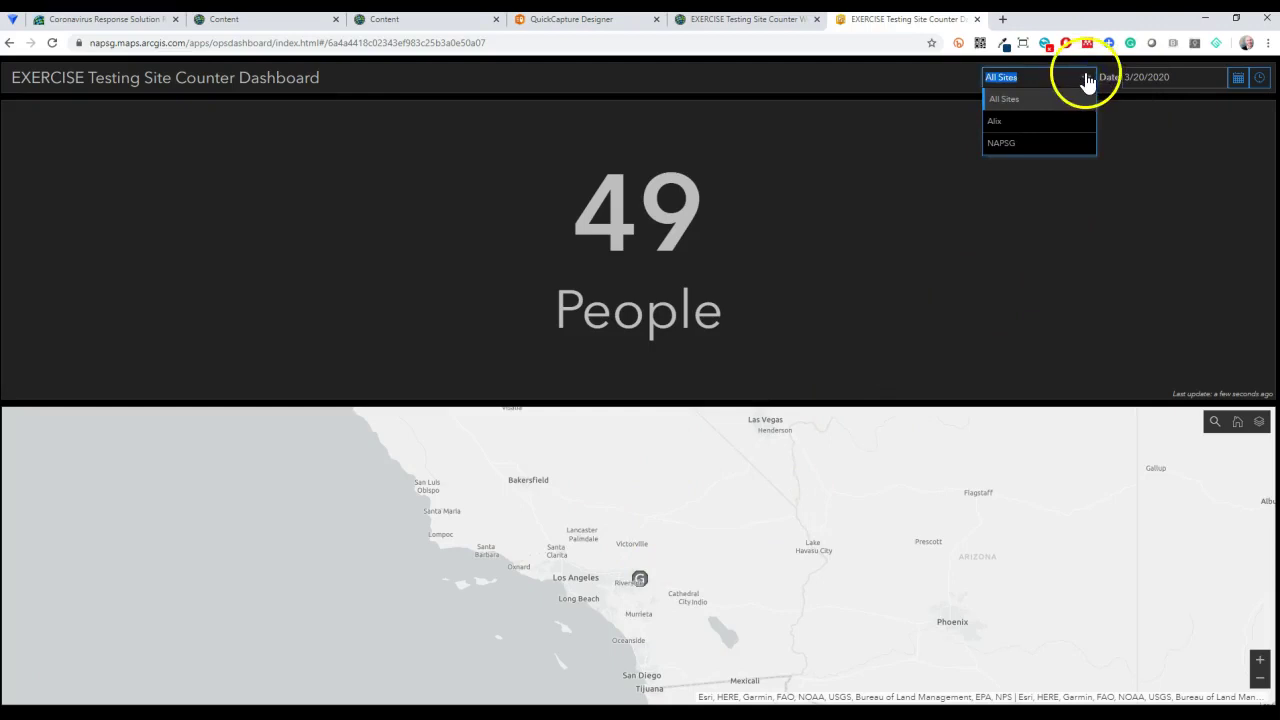
left_click(1083, 80)
left_click(879, 576)
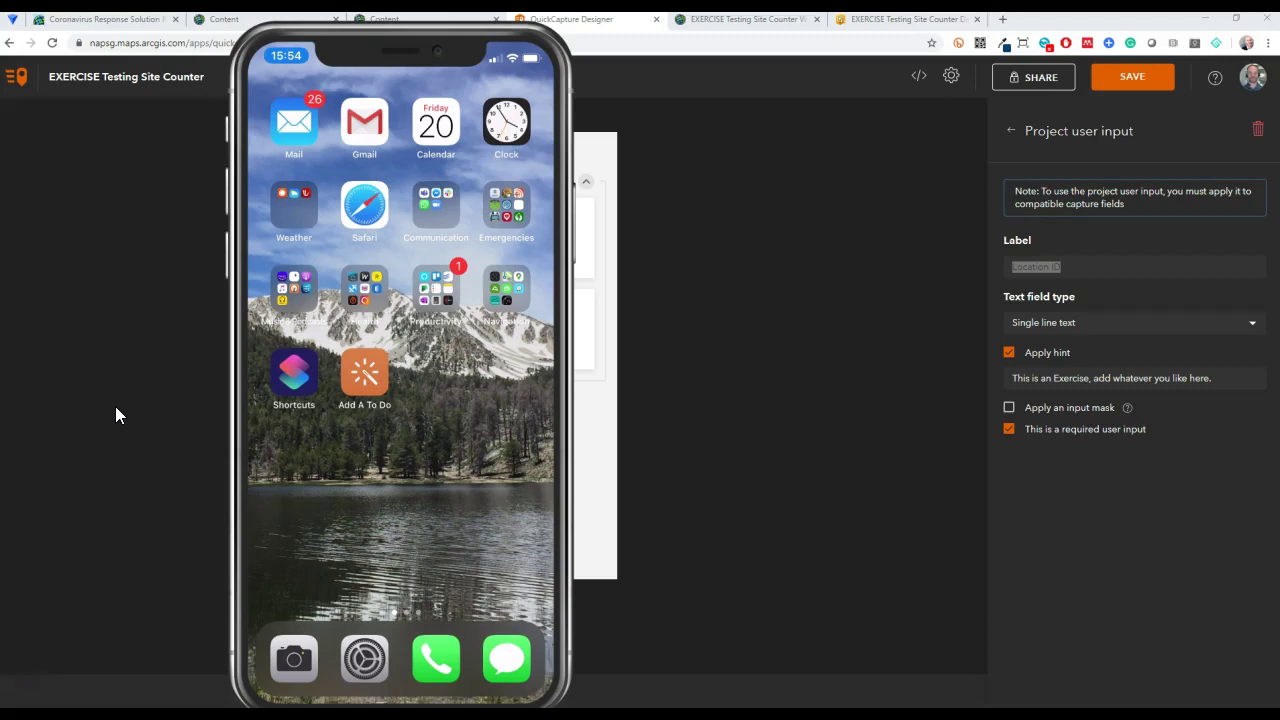
Display the project's sharing QR code, with the phone mirror window moved aside.
left_click(1028, 78)
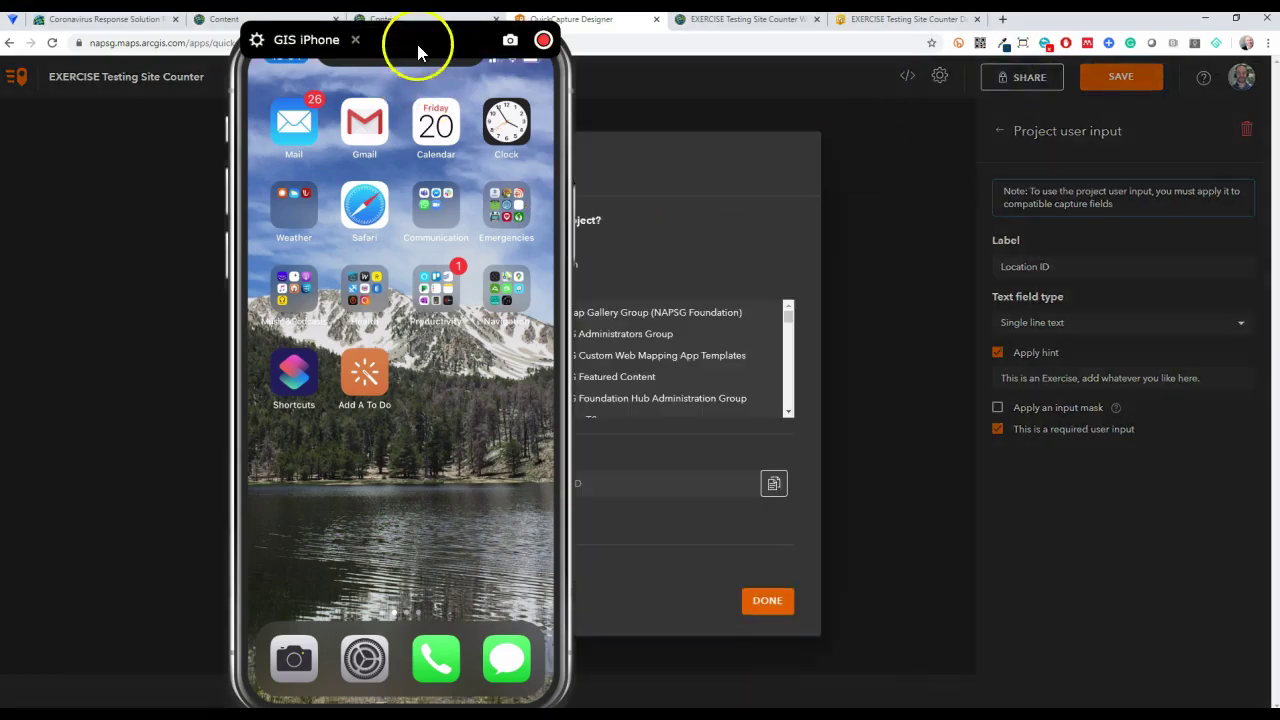
left_click_drag(420, 49, 257, 45)
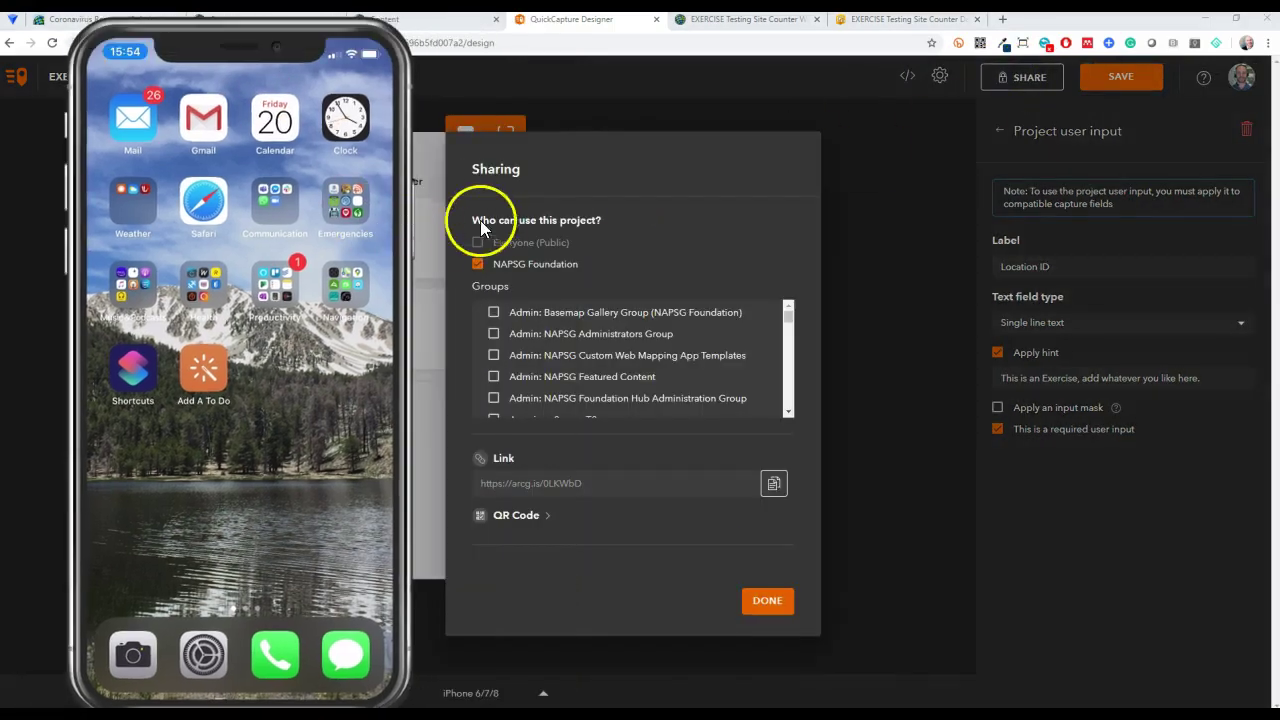
mouse_move(483, 250)
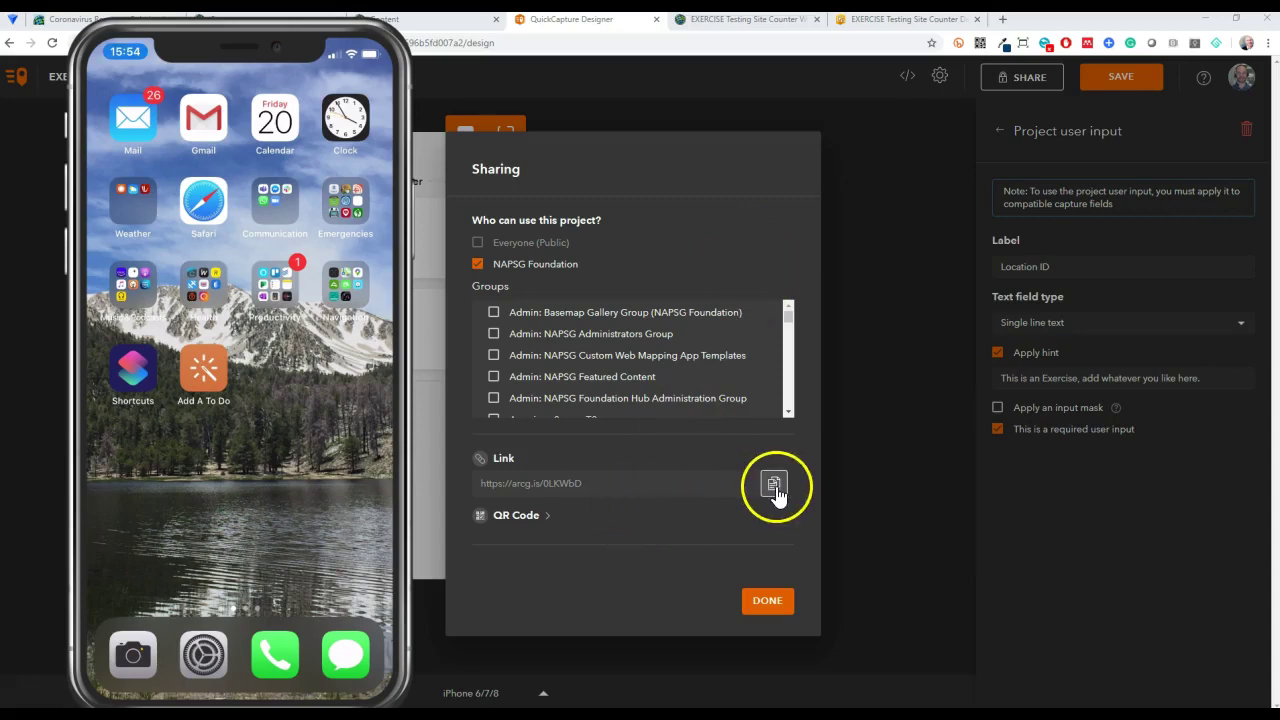
left_click(509, 517)
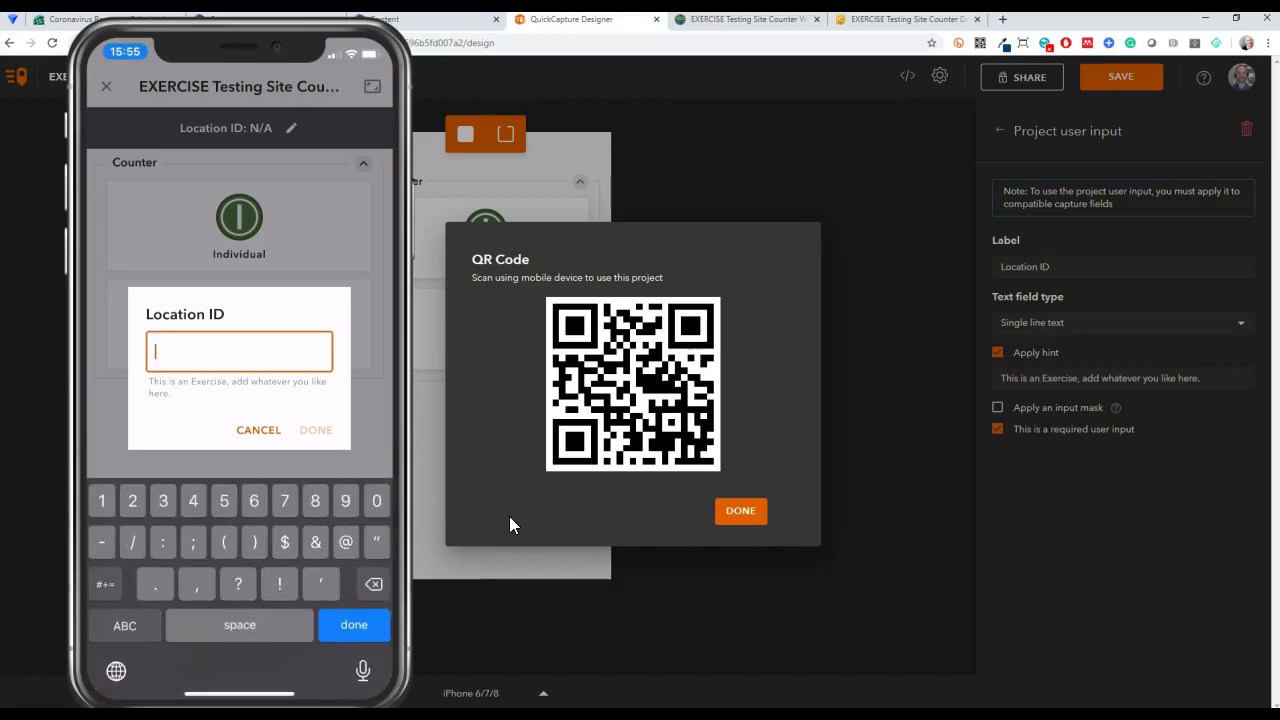
Enter Location ID 12 on the phone and check the dashboard count of 50 People.
type("12")
key("Return")
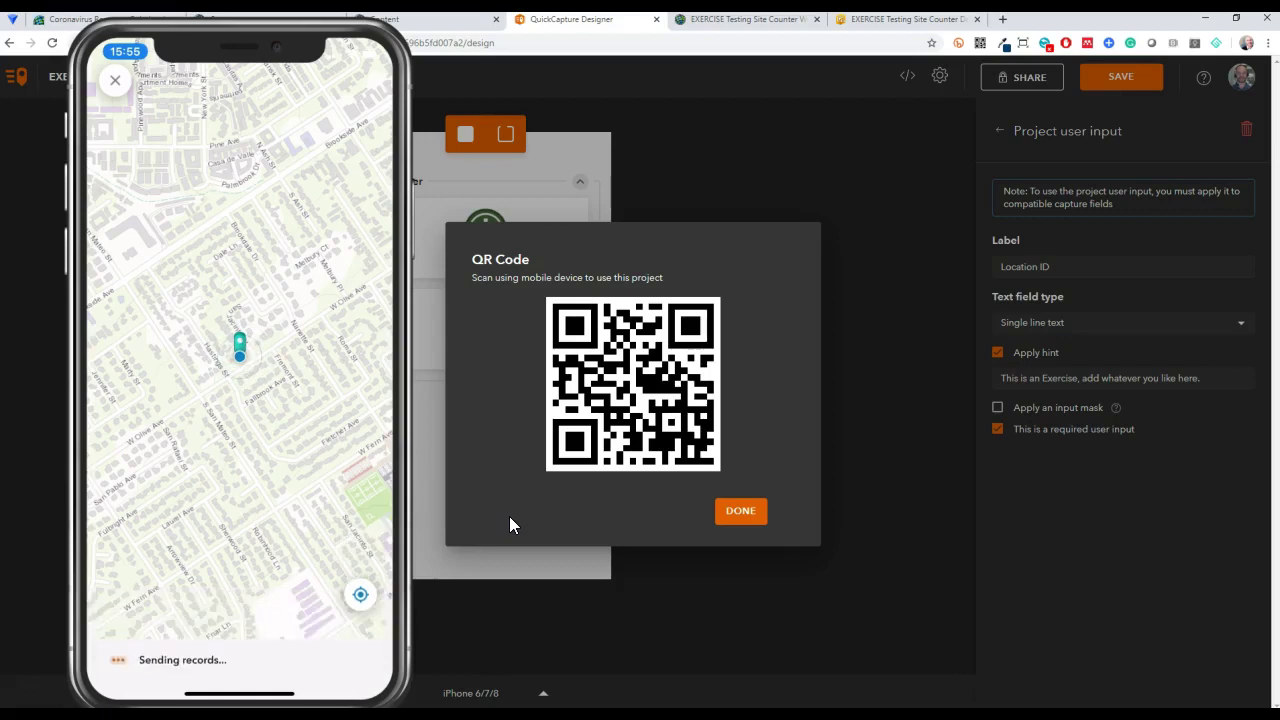
left_click(872, 20)
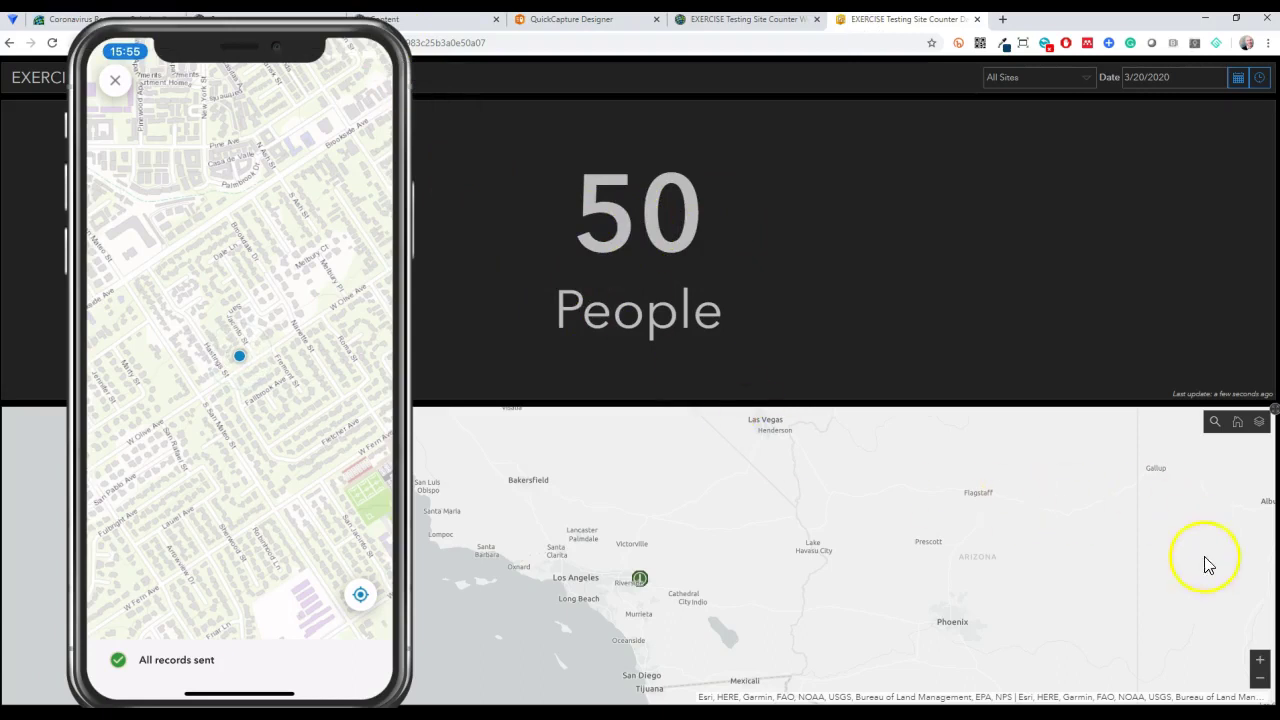
Zoom the dashboard map out twice to the western and central US, showing 154 People.
left_click(1261, 679)
left_click(1261, 679)
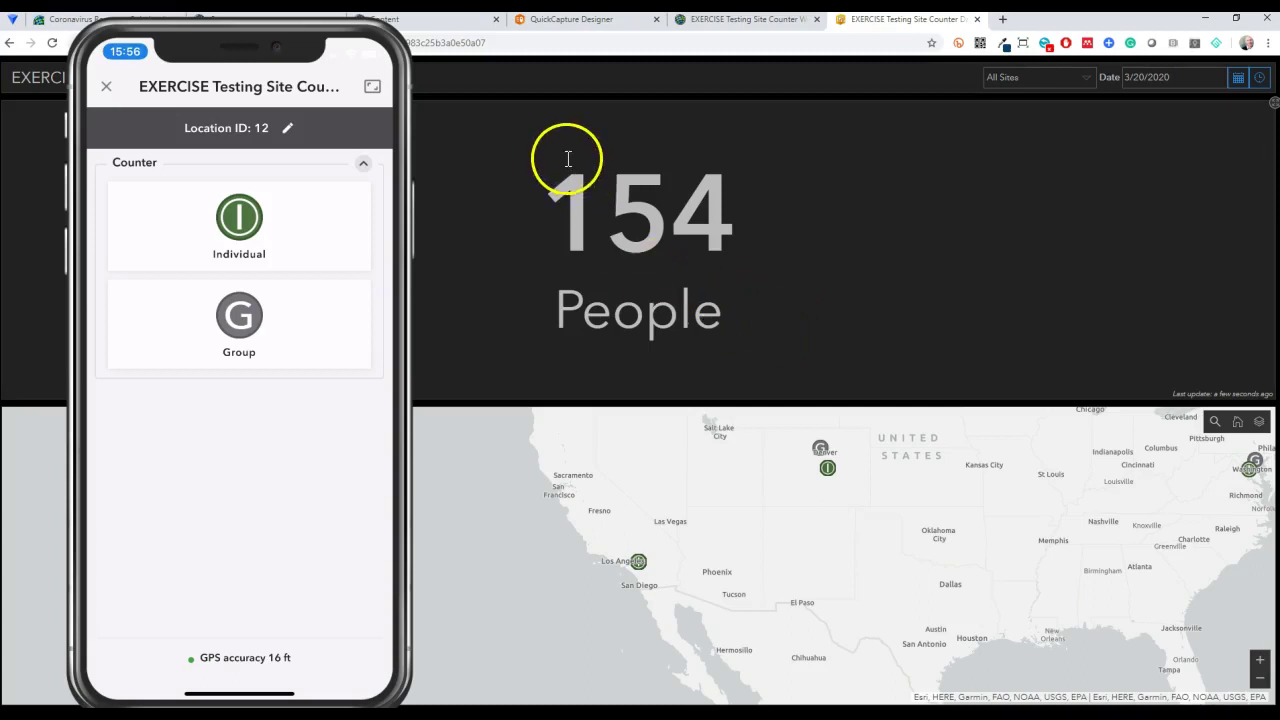
mouse_move(300, 29)
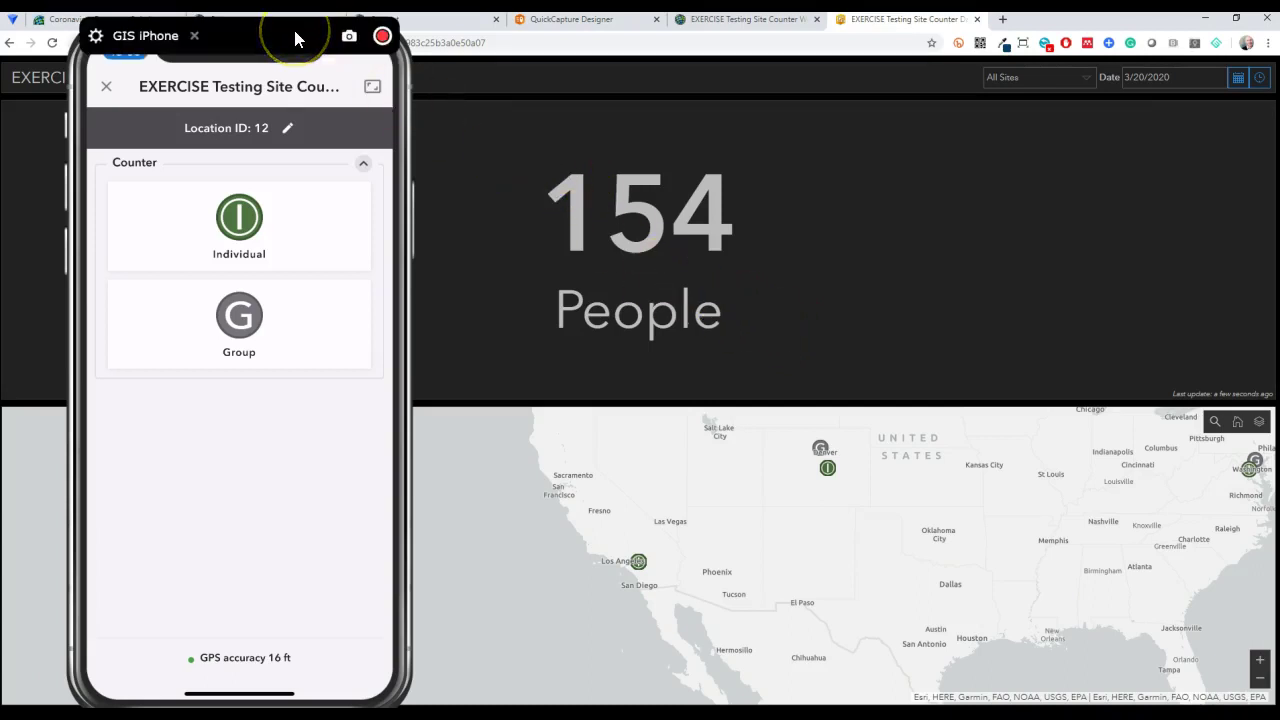